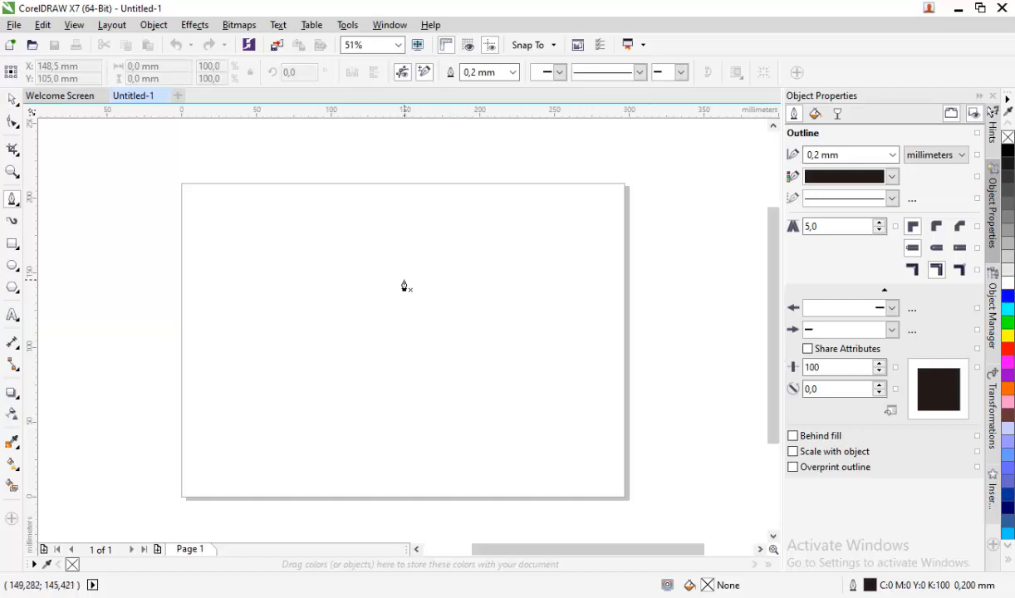
# Step: Draw a closed heart-shaped curve with five nodes in the middle of the page using the Pen tool
pyautogui.moveTo(335, 253); pyautogui.dragTo(299, 255)
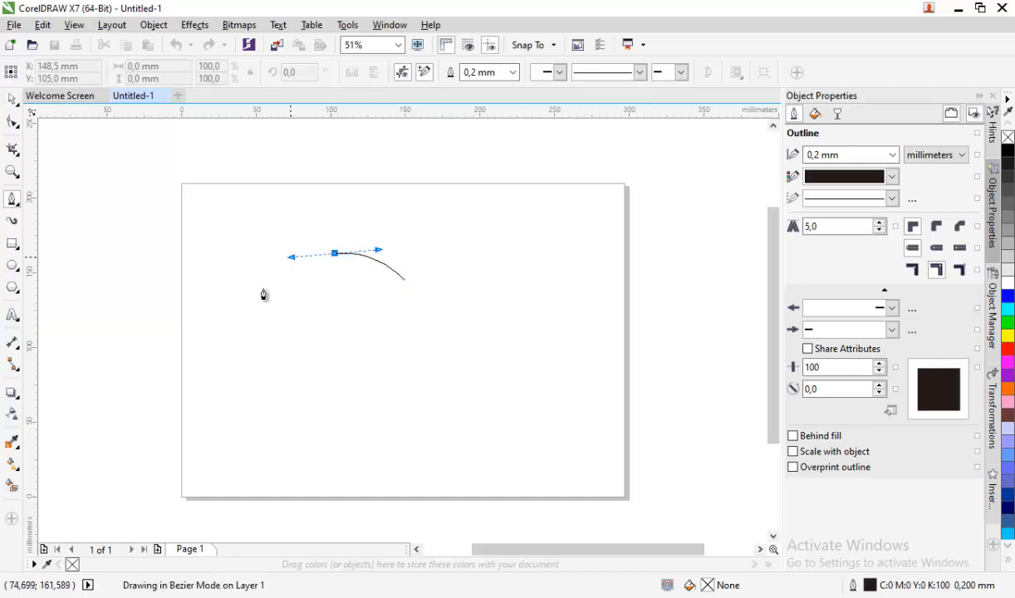
pyautogui.moveTo(299, 350); pyautogui.dragTo(326, 405)
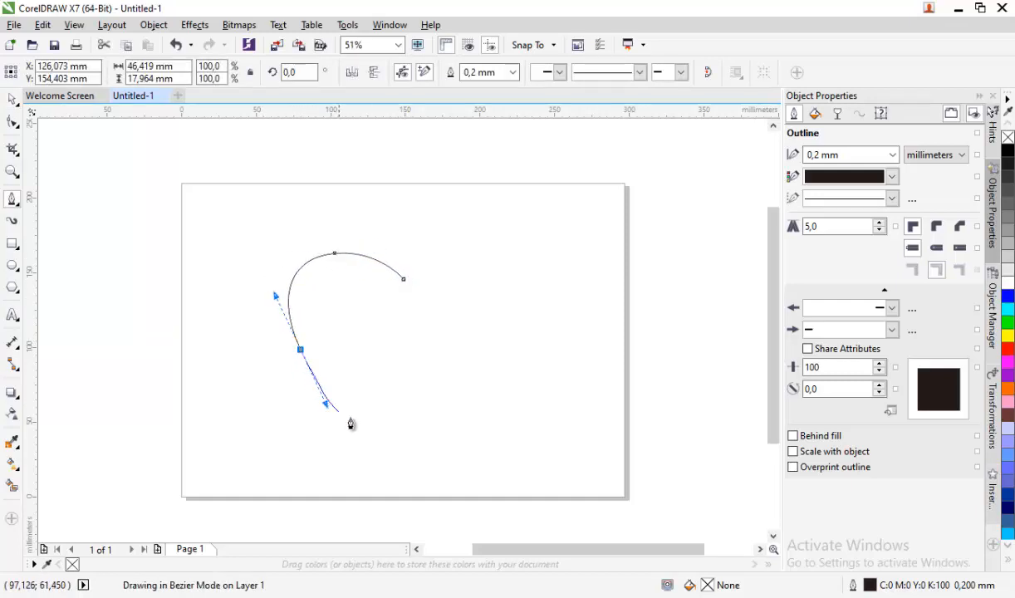
pyautogui.click(388, 432)
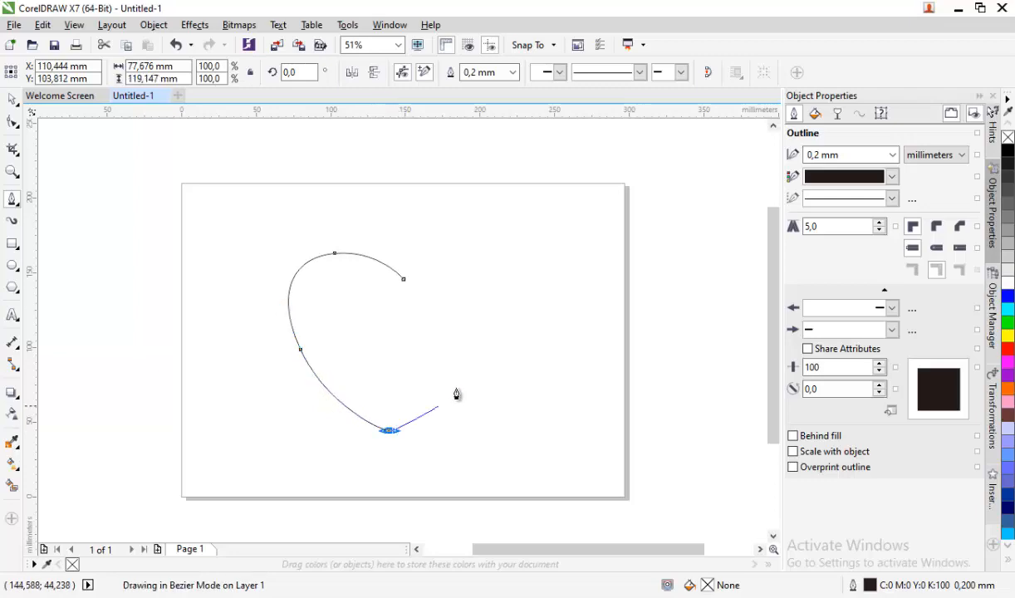
pyautogui.moveTo(500, 314); pyautogui.dragTo(478, 254)
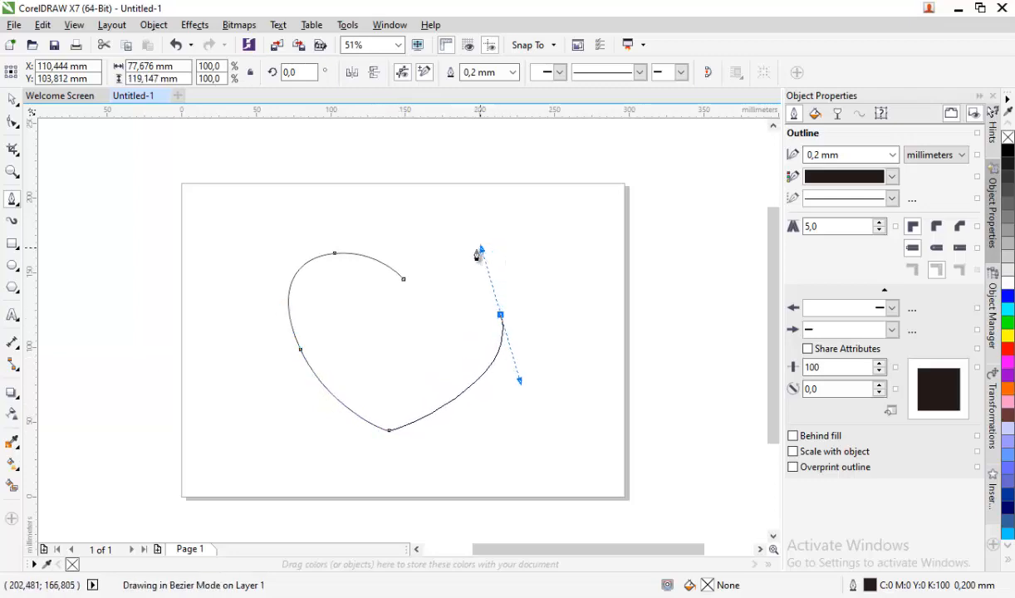
pyautogui.click(404, 278)
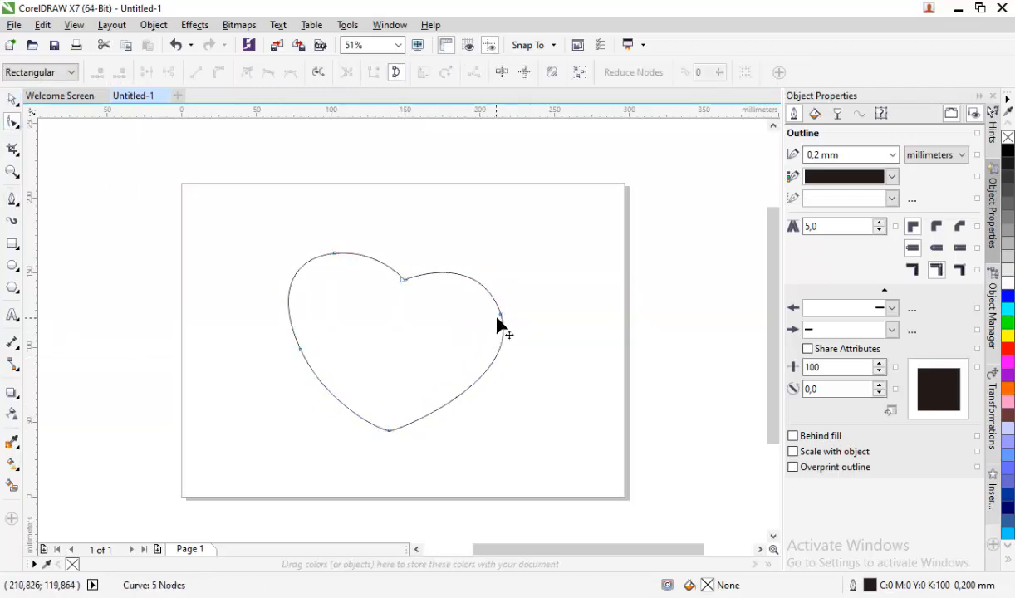
# Step: Reshape the heart's upper part by raising the right lobe's node and shifting the centre notch slightly left
pyautogui.moveTo(500, 315); pyautogui.dragTo(506, 290)
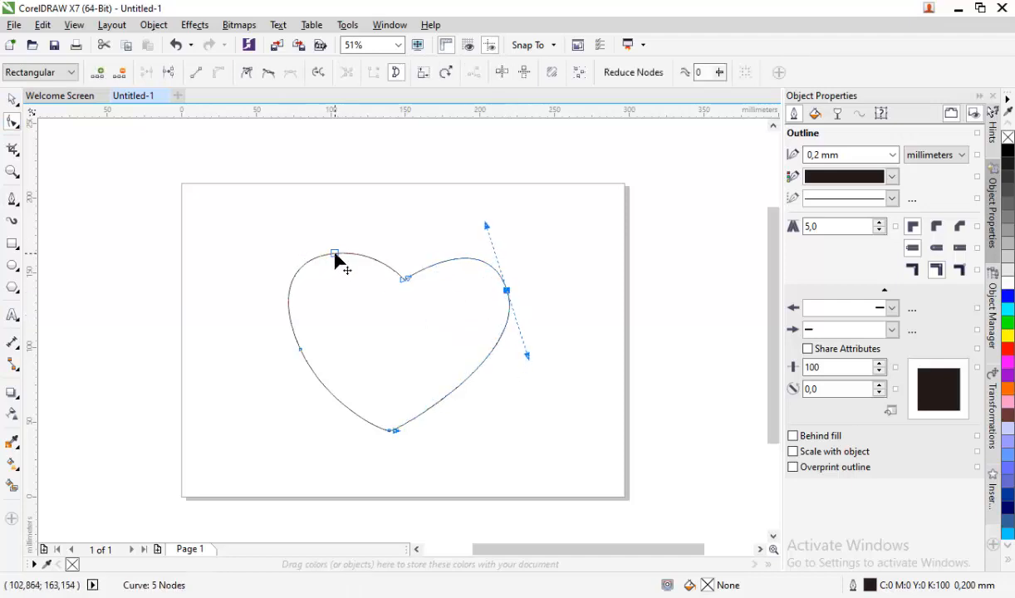
pyautogui.moveTo(336, 253); pyautogui.dragTo(333, 254)
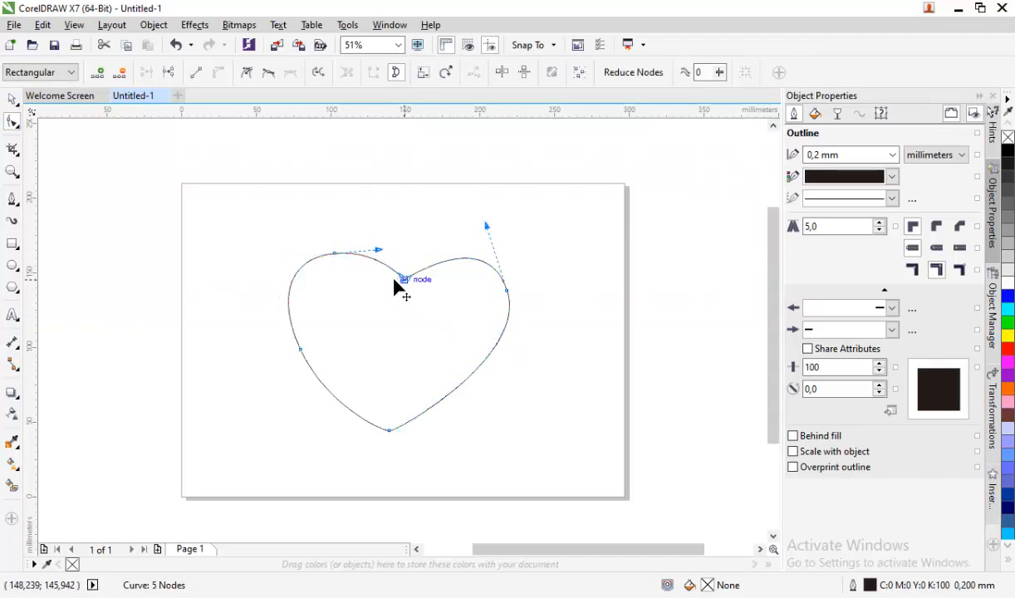
pyautogui.moveTo(394, 280); pyautogui.dragTo(378, 243)
pyautogui.click(333, 253)
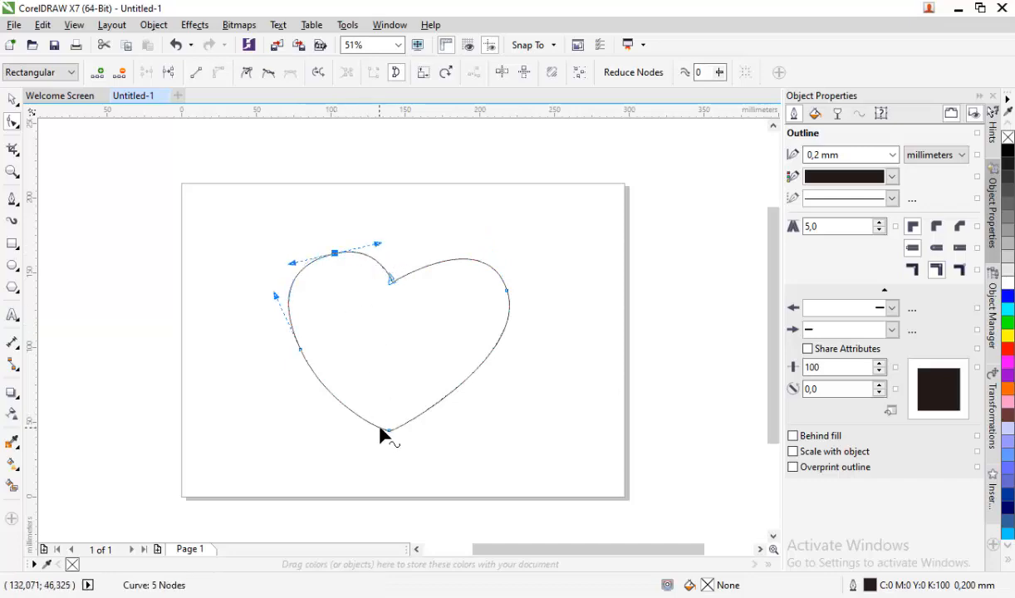
# Step: Lower the heart's bottom tip and adjust its curve handle for a longer, rounded point
pyautogui.moveTo(381, 434); pyautogui.dragTo(422, 455)
pyautogui.hotkey('ctrl', 'z')
pyautogui.click(301, 379)
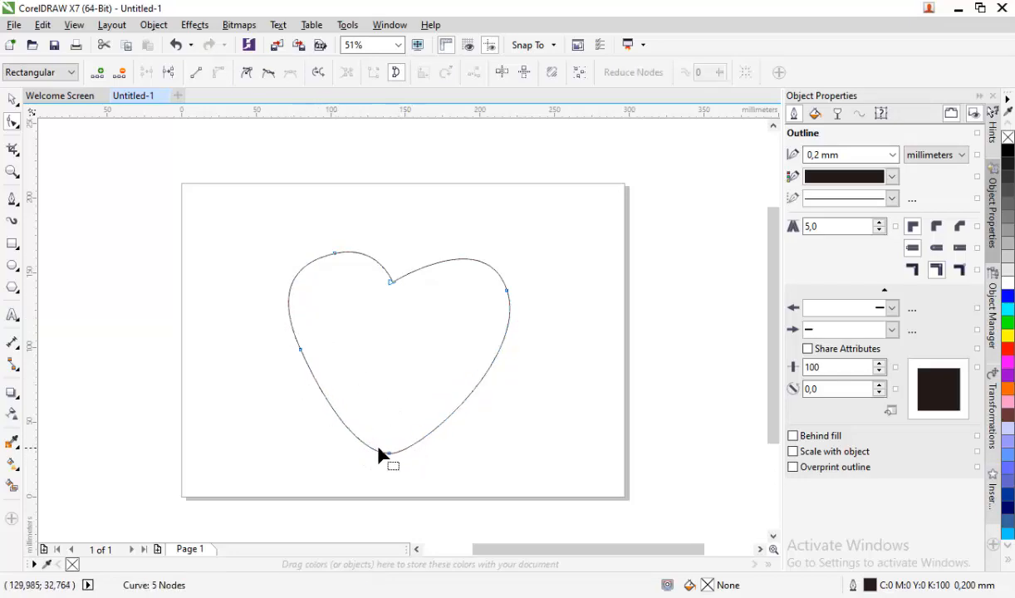
pyautogui.click(386, 451)
pyautogui.moveTo(358, 454); pyautogui.dragTo(357, 449)
# Step: Refine the heart's left side by steepening the left node's handle and moving the upper-left node slightly outward
pyautogui.click(301, 350)
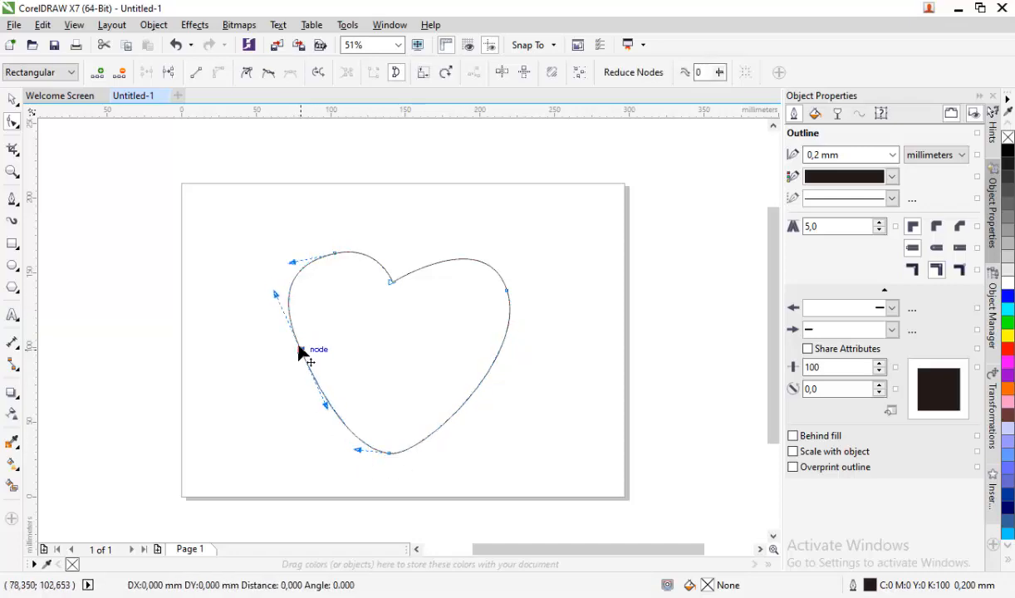
pyautogui.moveTo(275, 294); pyautogui.dragTo(282, 294)
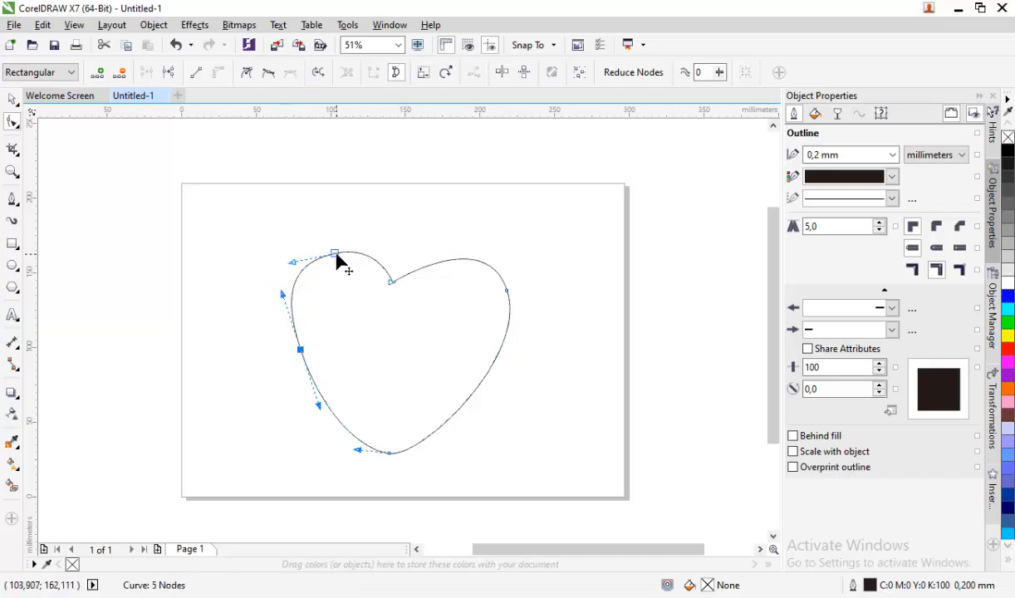
pyautogui.moveTo(336, 259); pyautogui.dragTo(286, 264)
pyautogui.click(374, 309)
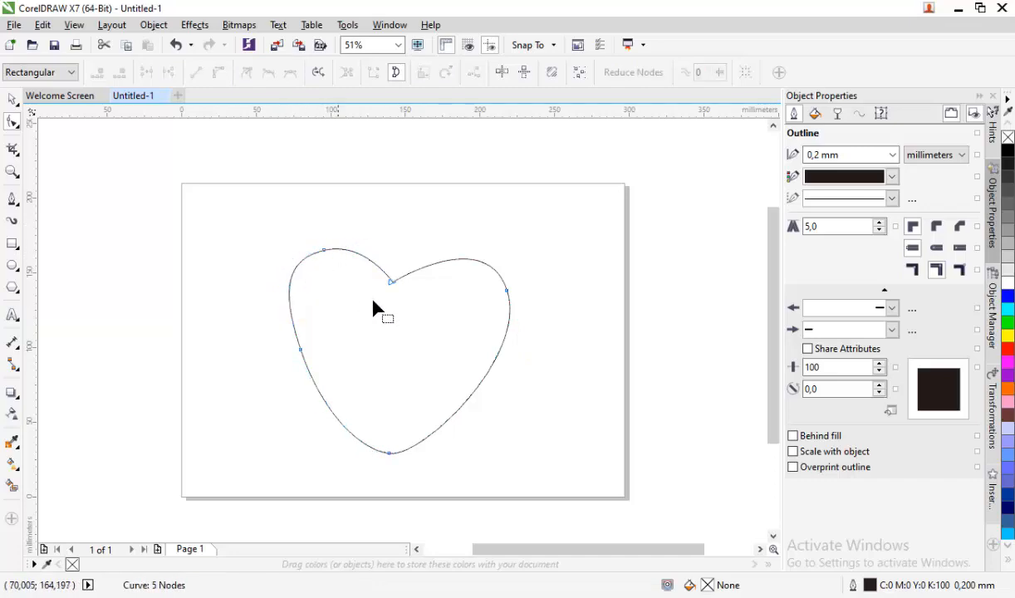
# Step: Move the centre notch slightly up and right, and lower the right lobe's node a little
pyautogui.moveTo(393, 282); pyautogui.dragTo(398, 278)
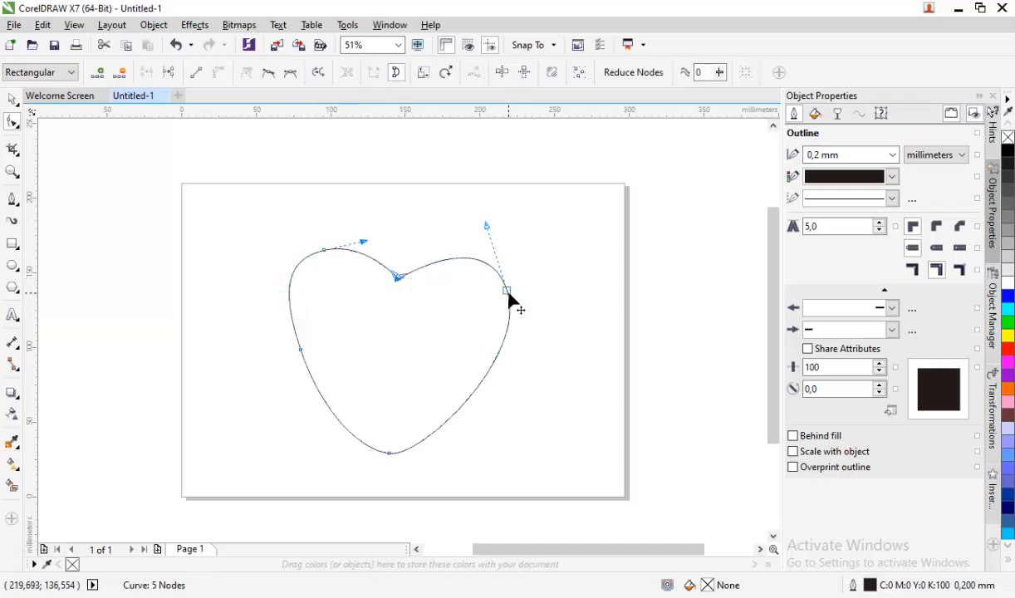
pyautogui.moveTo(506, 292); pyautogui.dragTo(507, 299)
pyautogui.click(339, 214)
# Step: Select the finished heart and apply a fountain fill to it
pyautogui.click(14, 99)
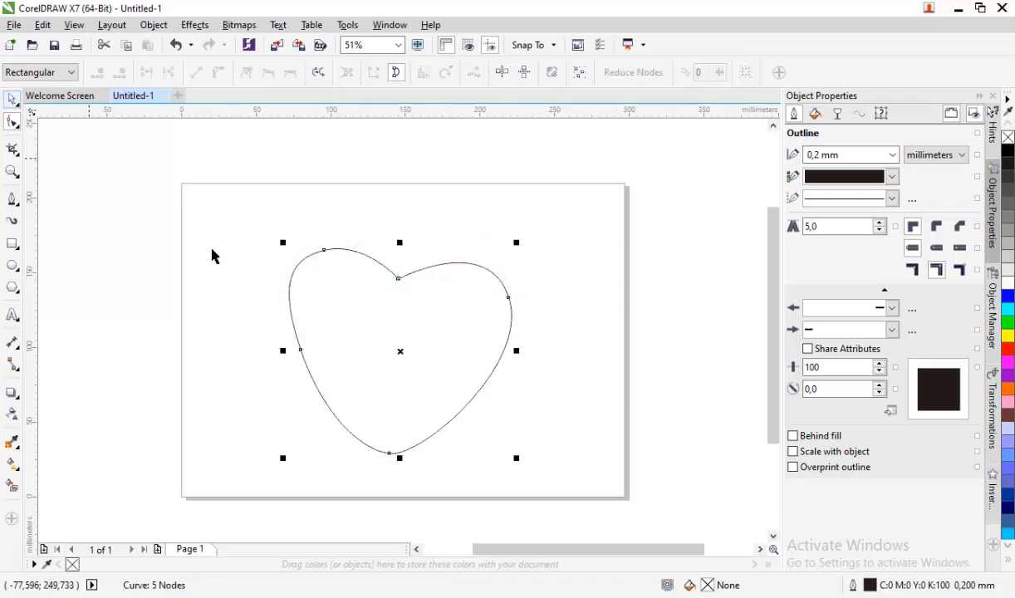
pyautogui.click(472, 327)
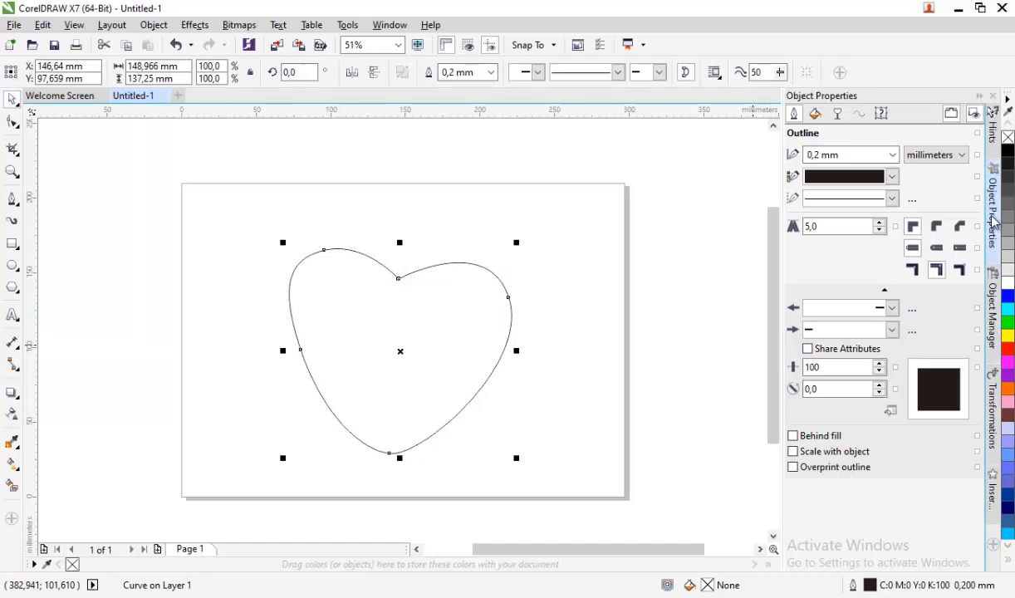
pyautogui.click(814, 115)
pyautogui.click(839, 158)
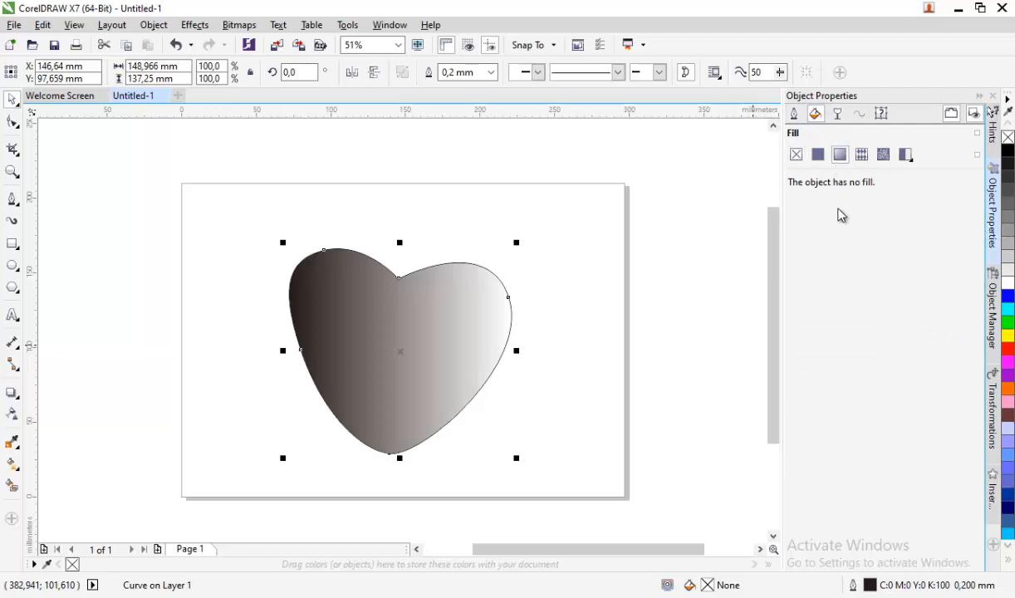
# Step: Set the fountain fill's starting colour to red (C8 M100 Y100 K0) and switch its colour model to RGB
pyautogui.click(792, 288)
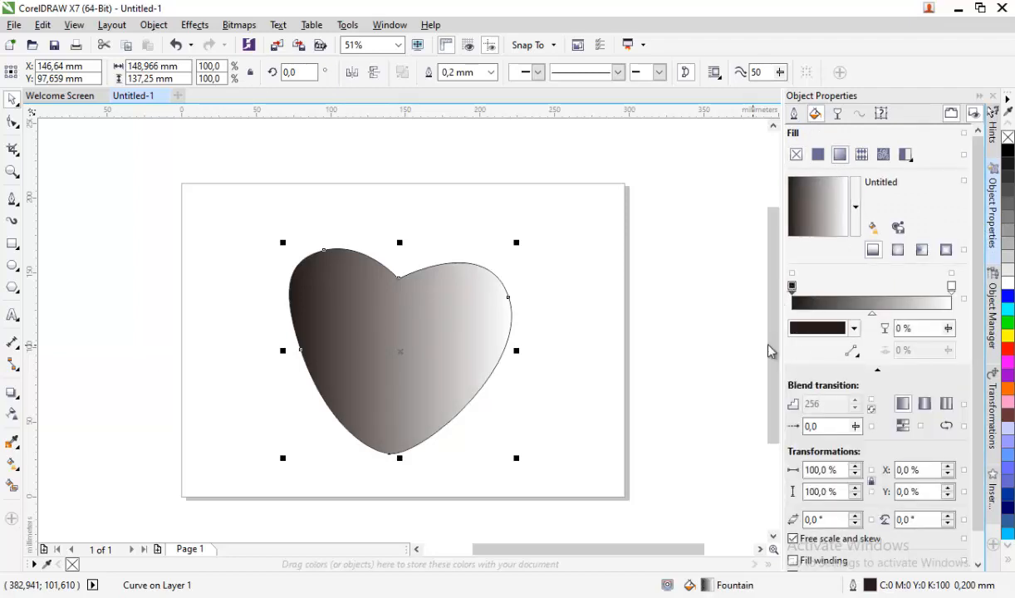
pyautogui.click(820, 330)
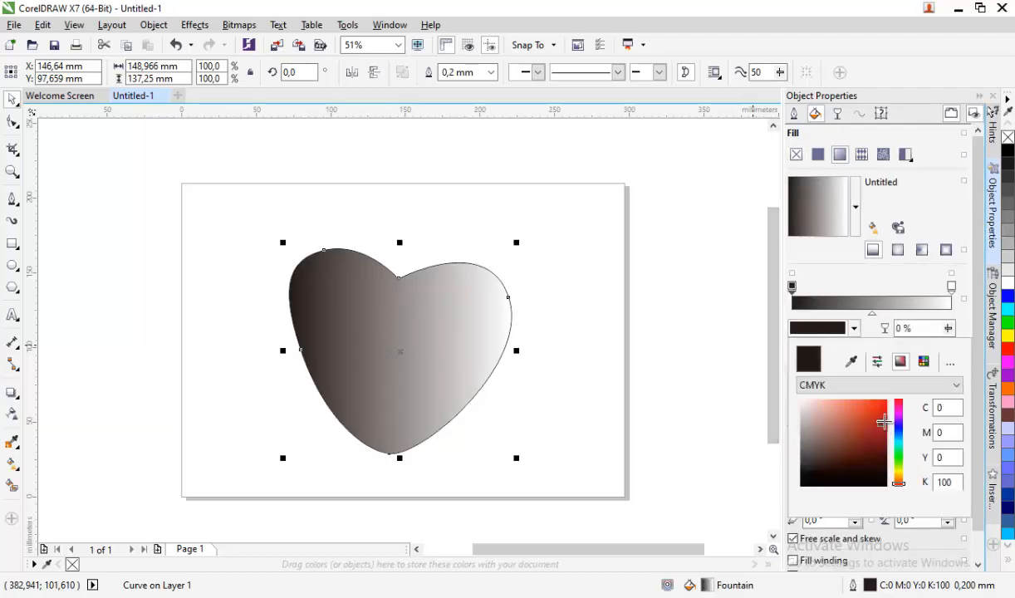
pyautogui.moveTo(884, 424); pyautogui.dragTo(890, 423)
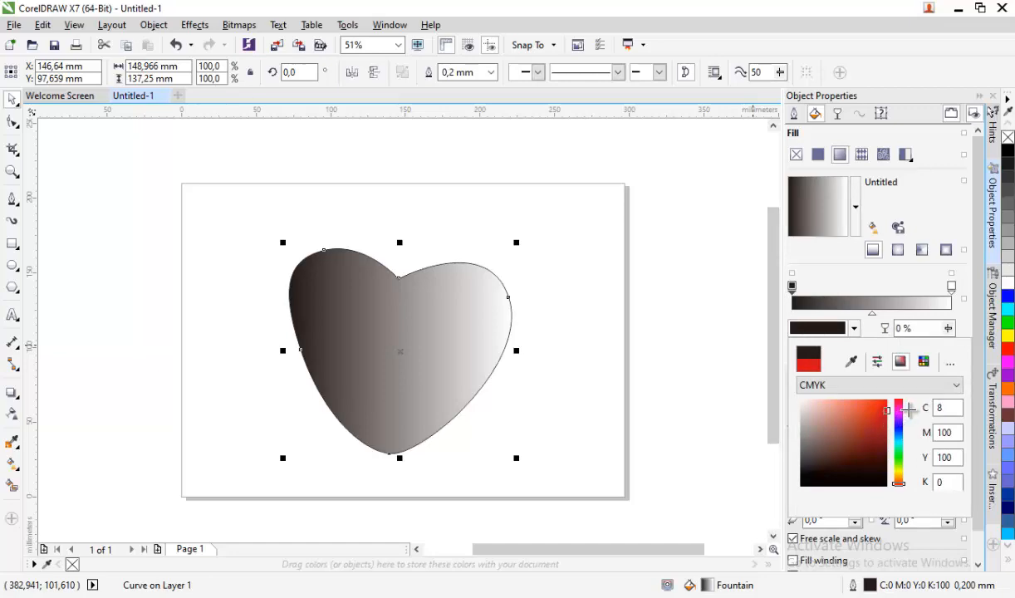
pyautogui.click(864, 385)
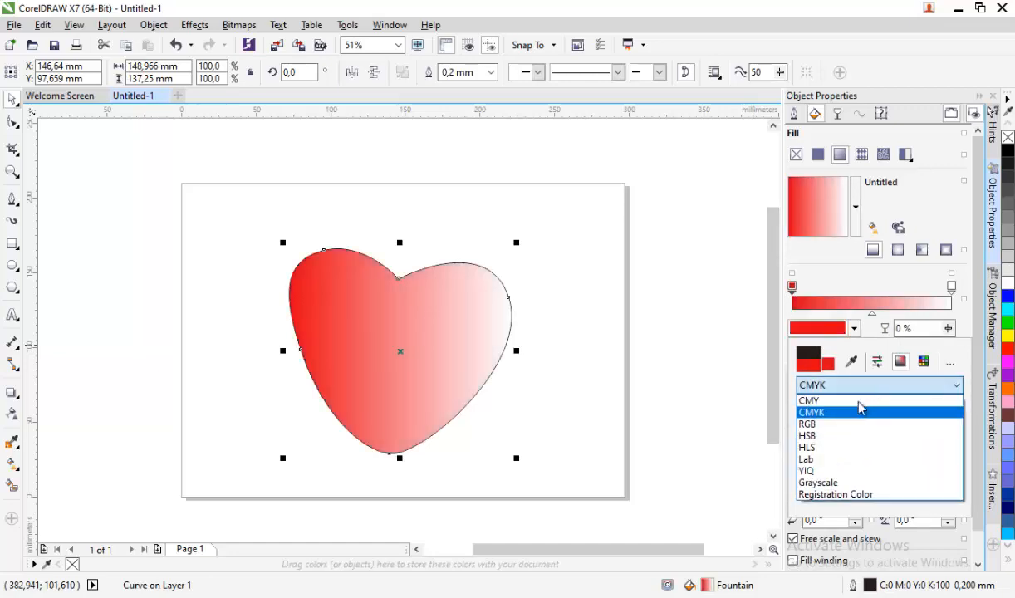
pyautogui.click(839, 418)
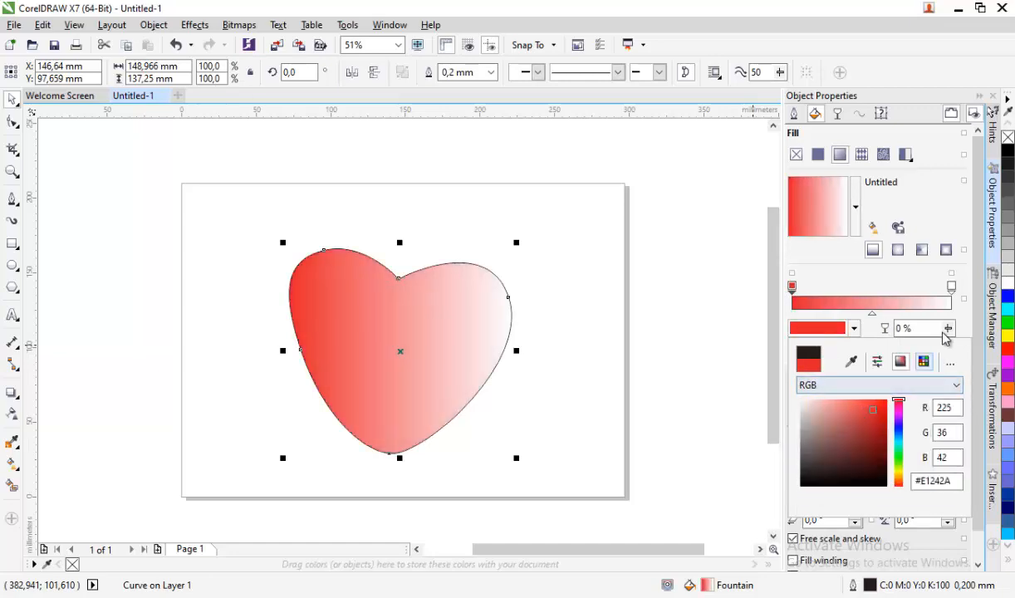
# Step: Set the gradient's starting colour to a lighter red, #FF4A50
pyautogui.click(837, 331)
pyautogui.click(836, 333)
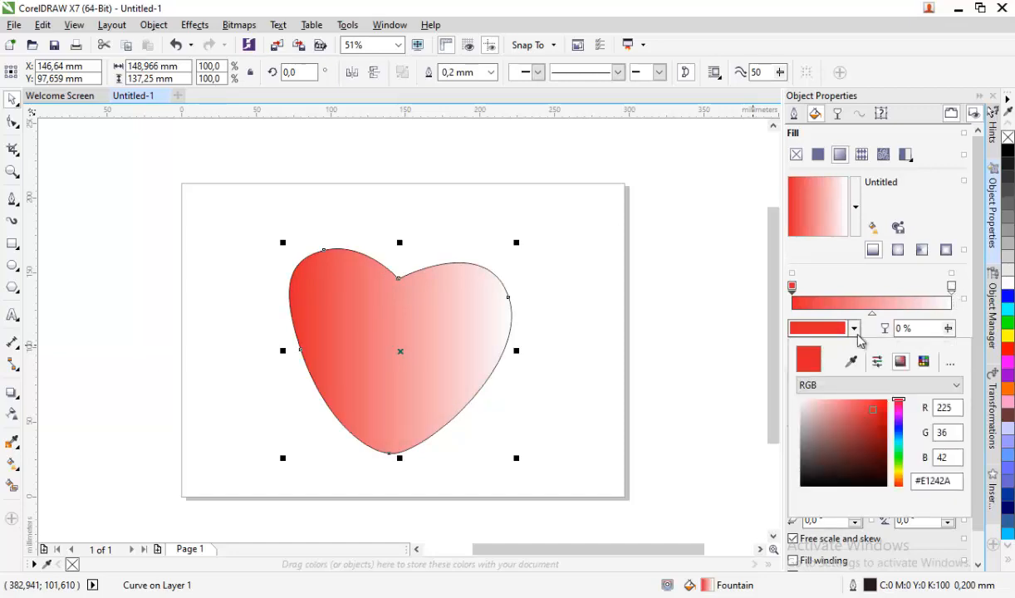
pyautogui.click(834, 399)
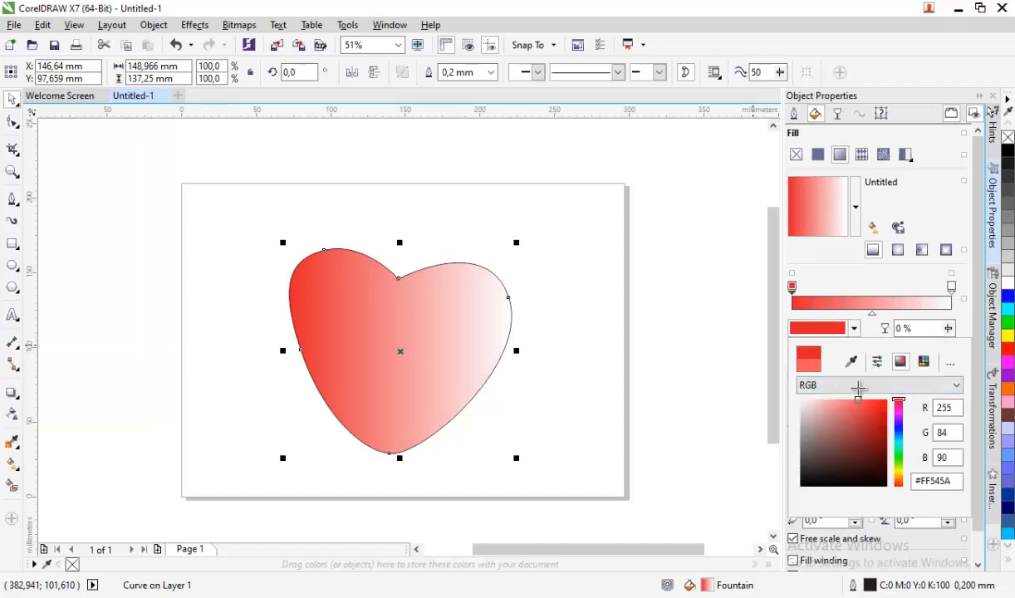
pyautogui.click(862, 399)
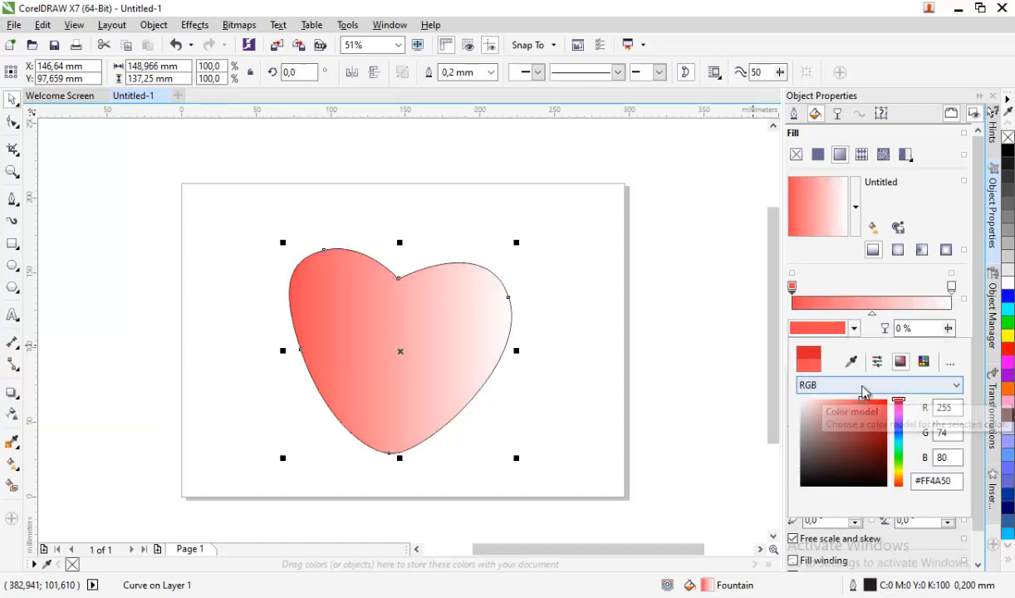
# Step: Set the gradient's end colour to a light red with CMYK values 0, 65, 37, 0
pyautogui.click(951, 286)
pyautogui.click(814, 331)
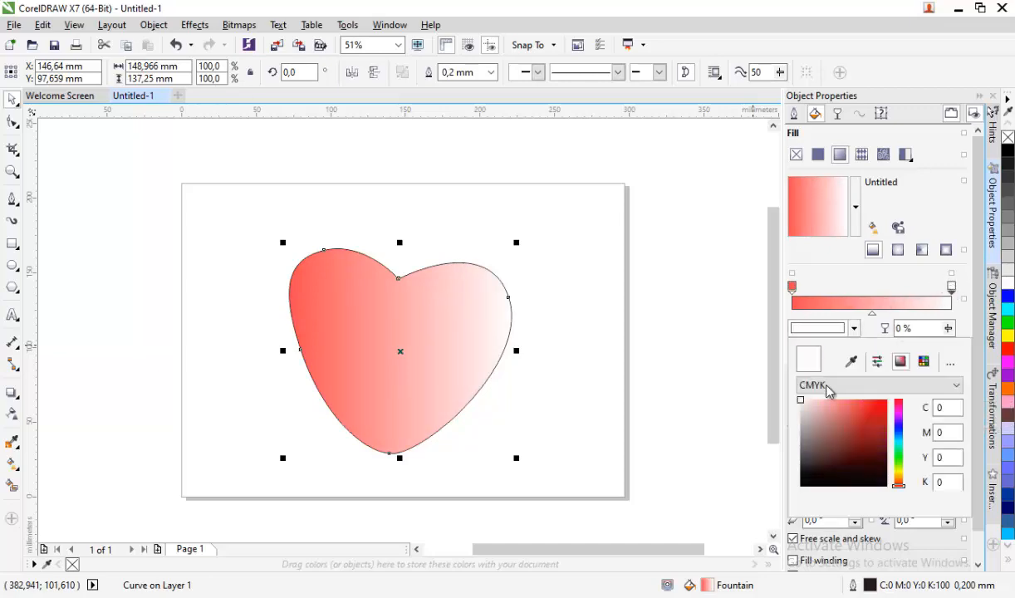
pyautogui.click(844, 401)
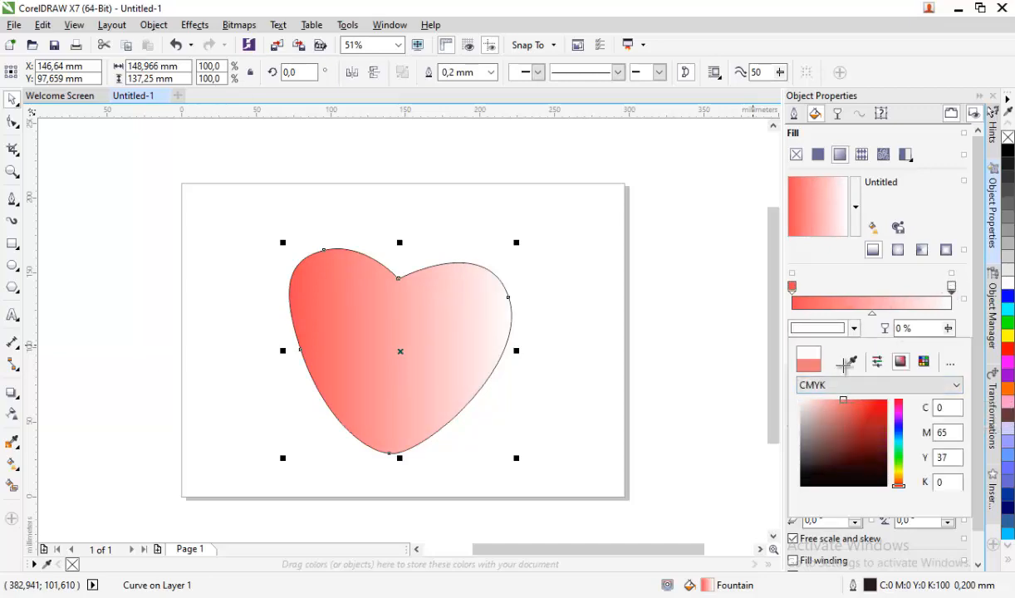
# Step: Set the gradient's starting colour to dark red, #B51F24
pyautogui.click(791, 287)
pyautogui.click(806, 331)
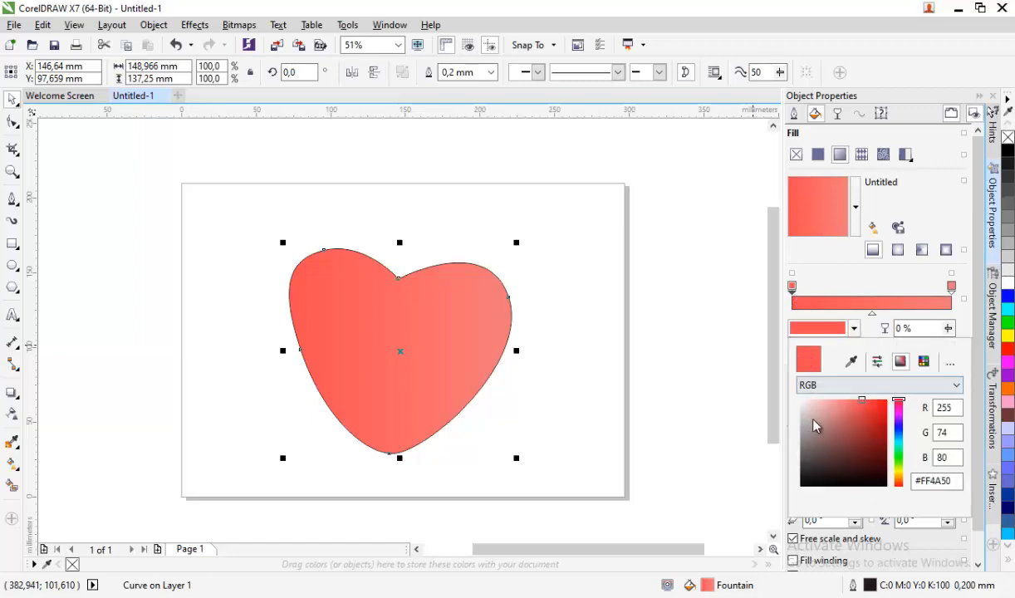
pyautogui.click(871, 414)
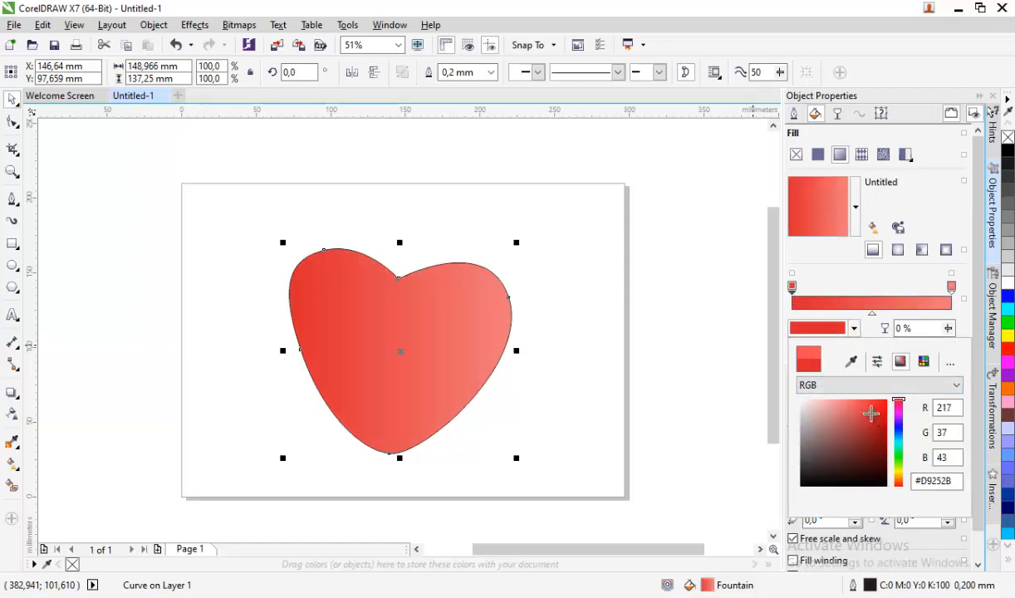
pyautogui.moveTo(870, 422); pyautogui.dragTo(872, 426)
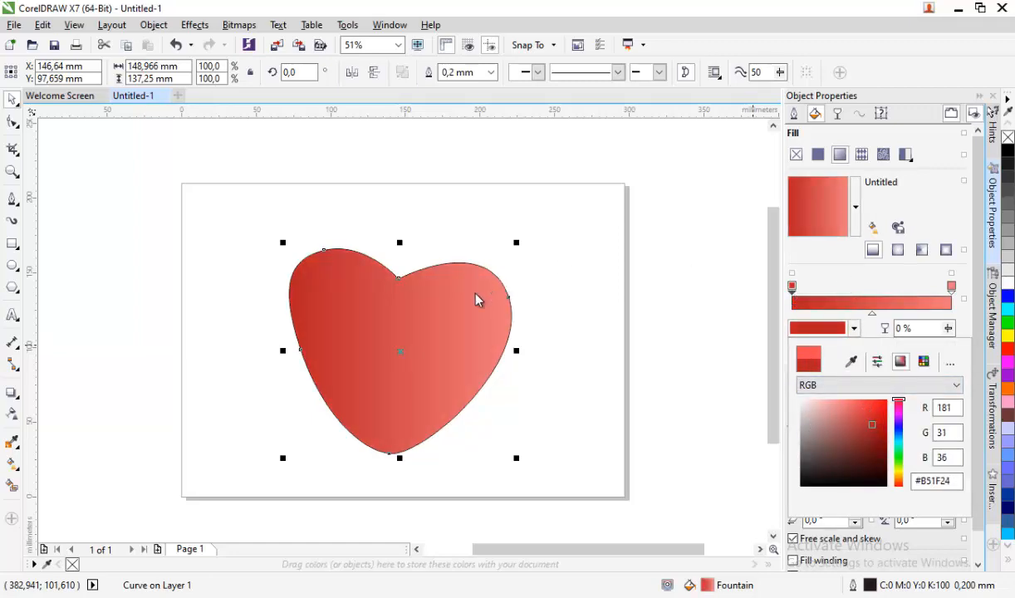
pyautogui.click(885, 256)
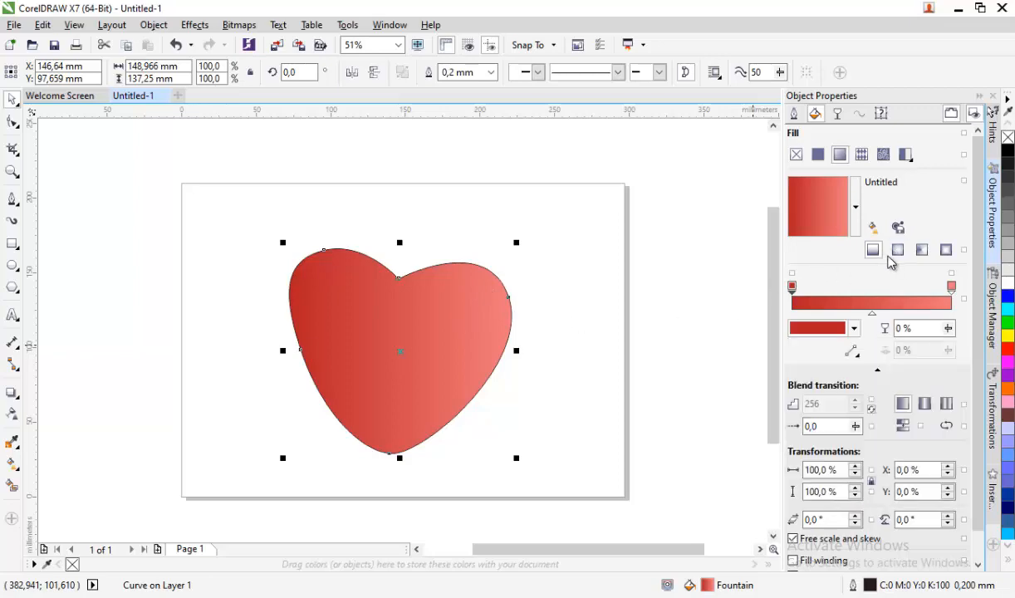
# Step: Change the heart's fountain fill to elliptical and set its outline width to None
pyautogui.click(898, 250)
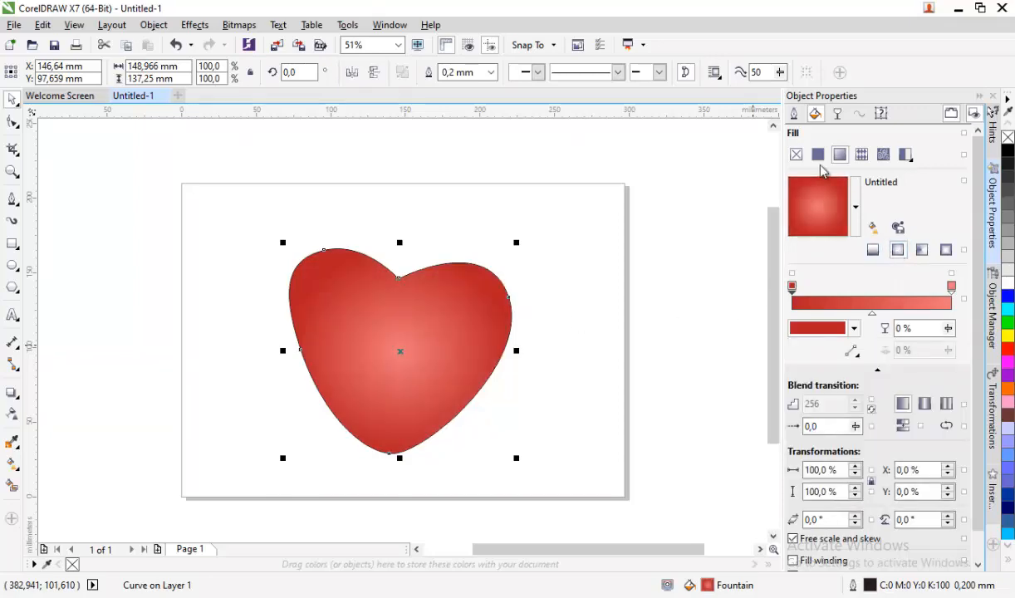
pyautogui.click(490, 73)
pyautogui.click(459, 84)
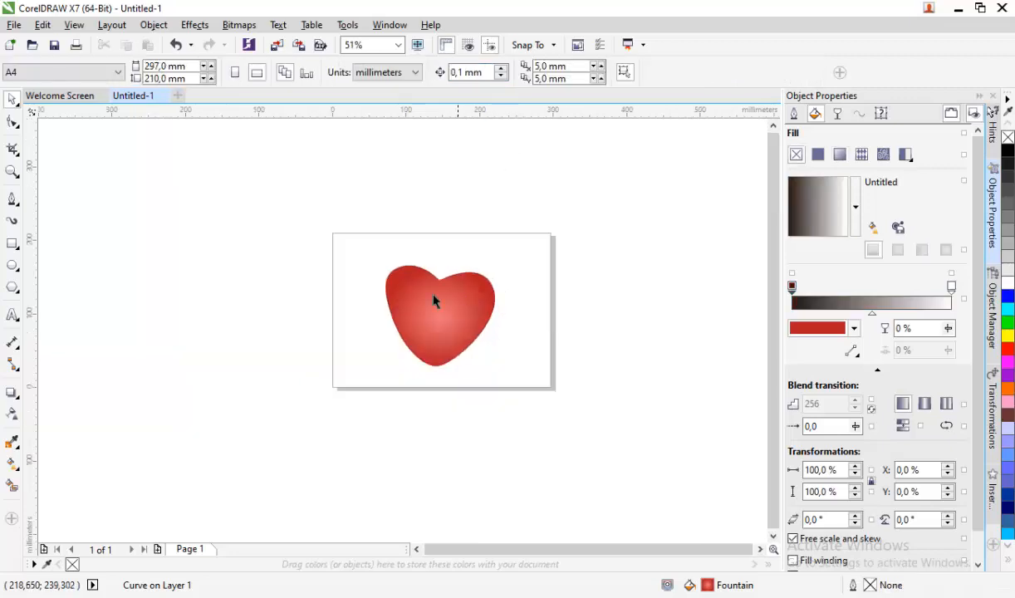
# Step: Delete the node on the heart's lower left side with the Shape tool
pyautogui.scroll(3, 411, 307)
pyautogui.click(410, 306)
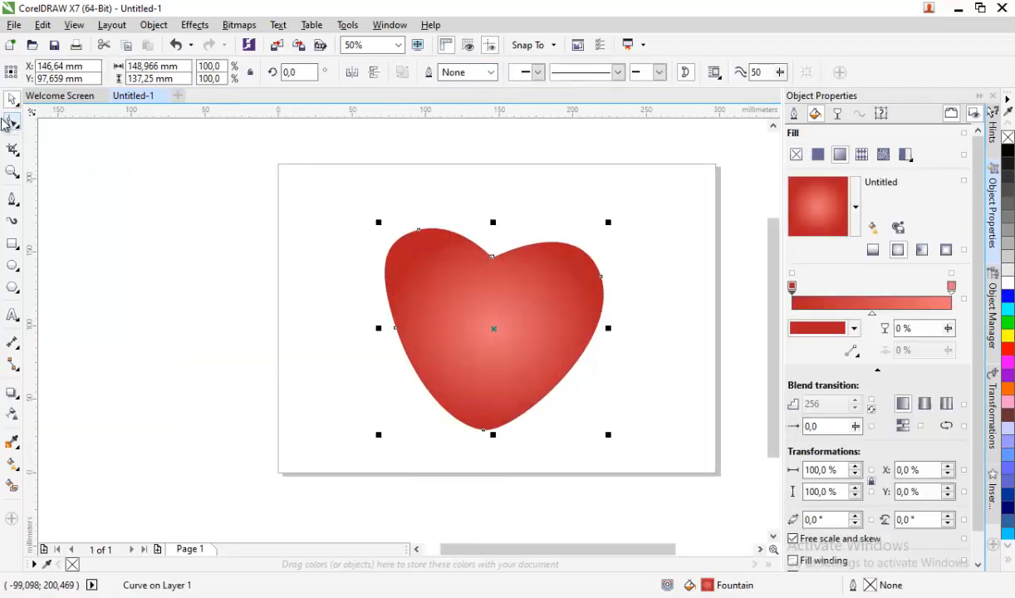
pyautogui.click(10, 123)
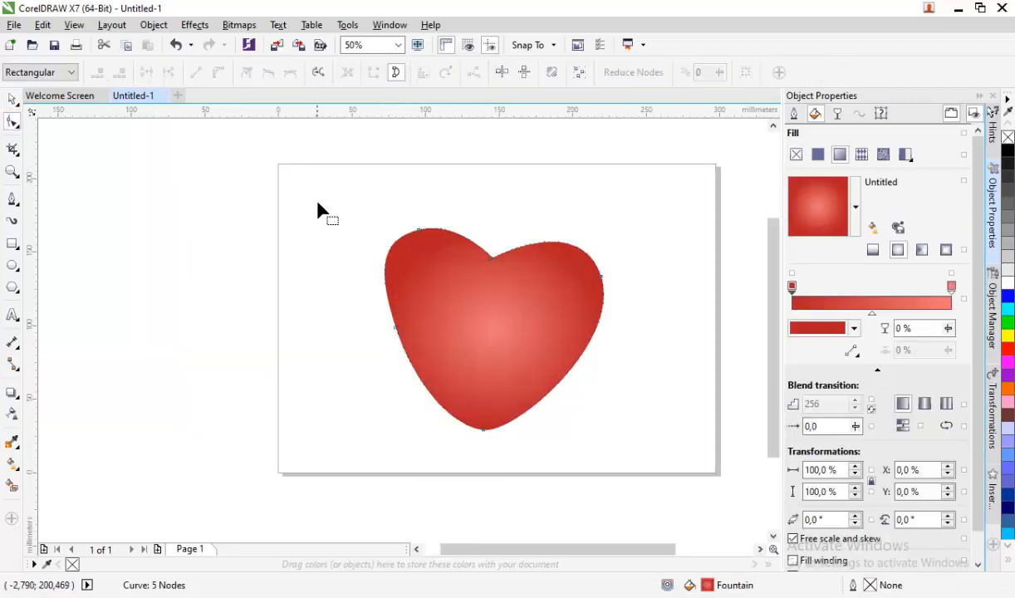
pyautogui.doubleClick(395, 336)
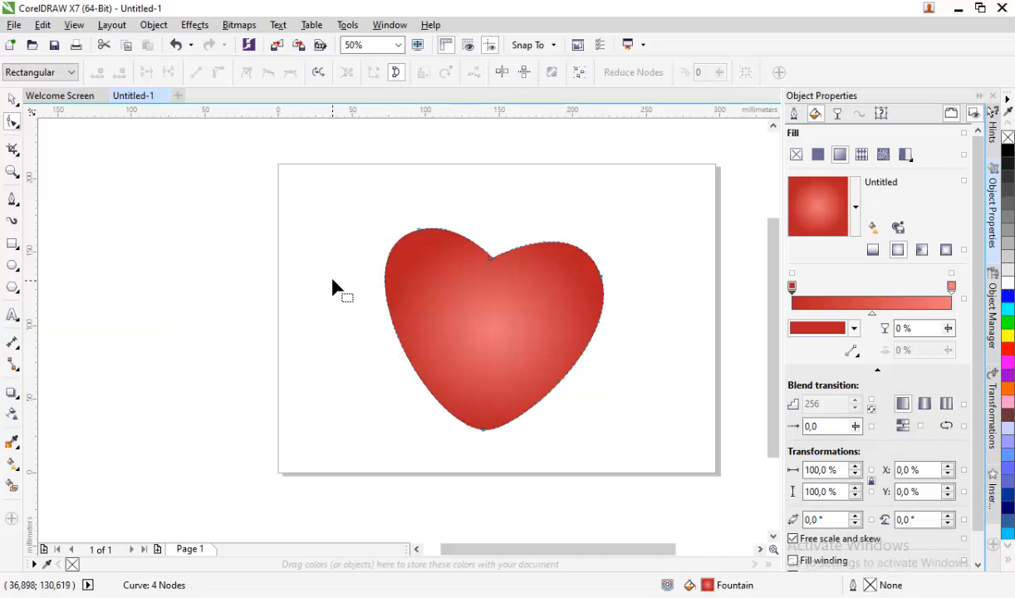
# Step: Draw the curved upper edge and thumb of an arm reaching from left of the heart to its middle with the Pen tool
pyautogui.click(18, 199)
pyautogui.scroll(1, 537, 329)
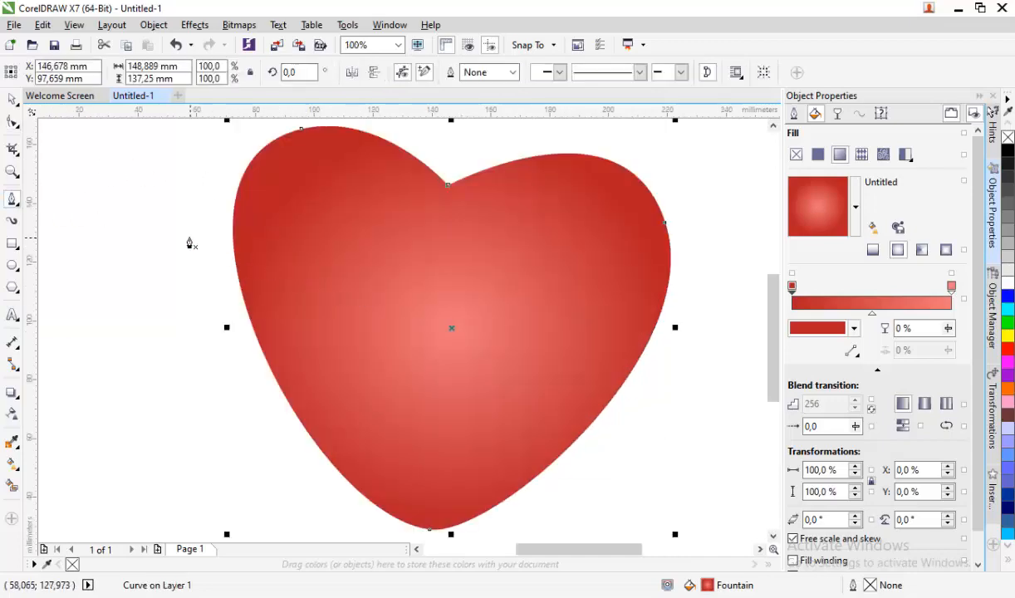
pyautogui.click(193, 233)
pyautogui.moveTo(325, 323); pyautogui.dragTo(390, 343)
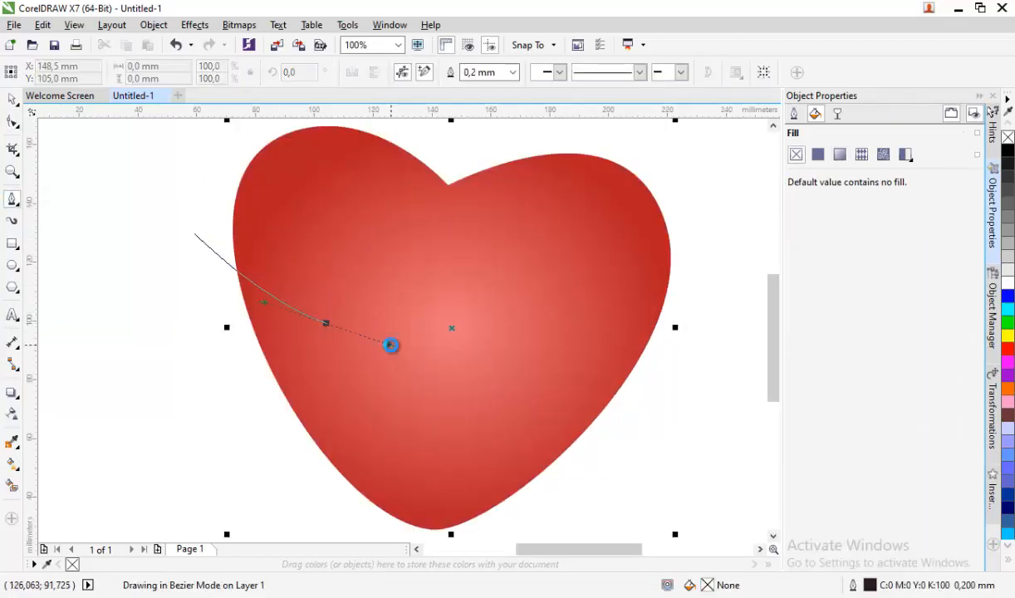
pyautogui.scroll(1, 433, 352)
pyautogui.moveTo(459, 338); pyautogui.dragTo(516, 321)
pyautogui.click(483, 353)
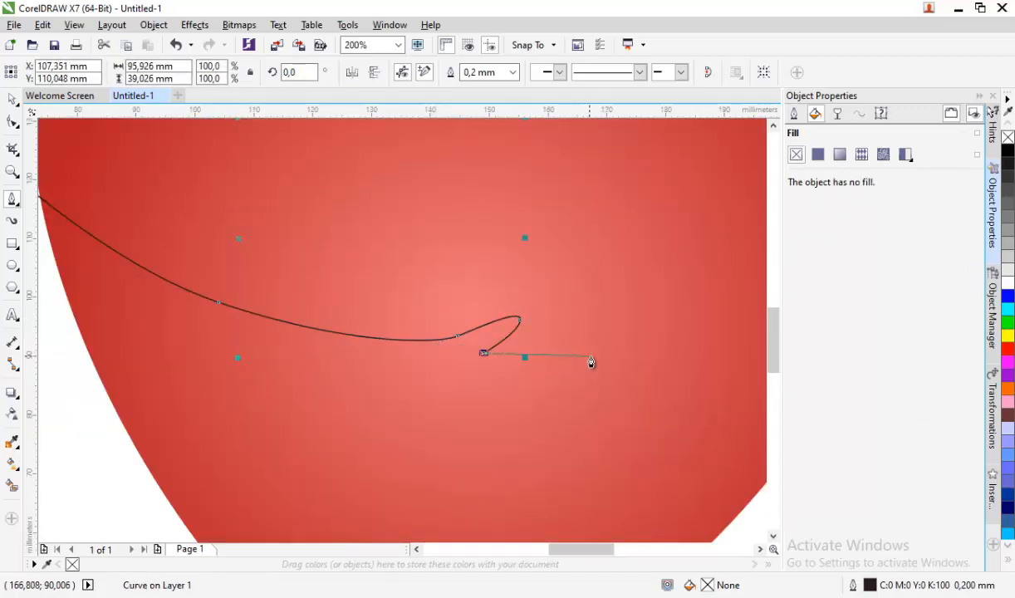
# Step: Continue the outline below the thumb with curved, pointed fingers to shape the hand
pyautogui.click(590, 355)
pyautogui.click(600, 392)
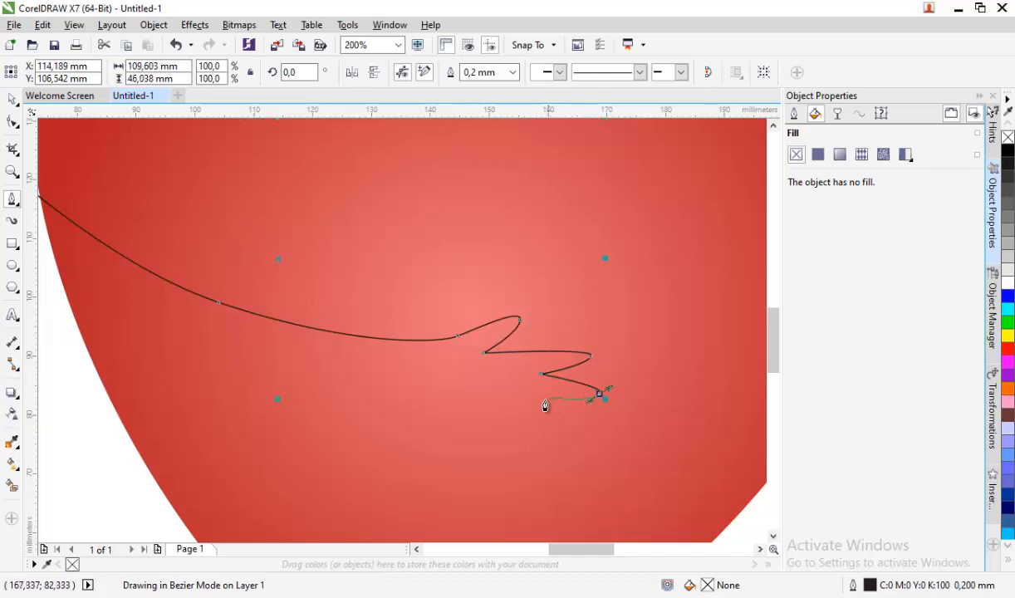
pyautogui.click(546, 401)
pyautogui.click(578, 426)
pyautogui.click(527, 428)
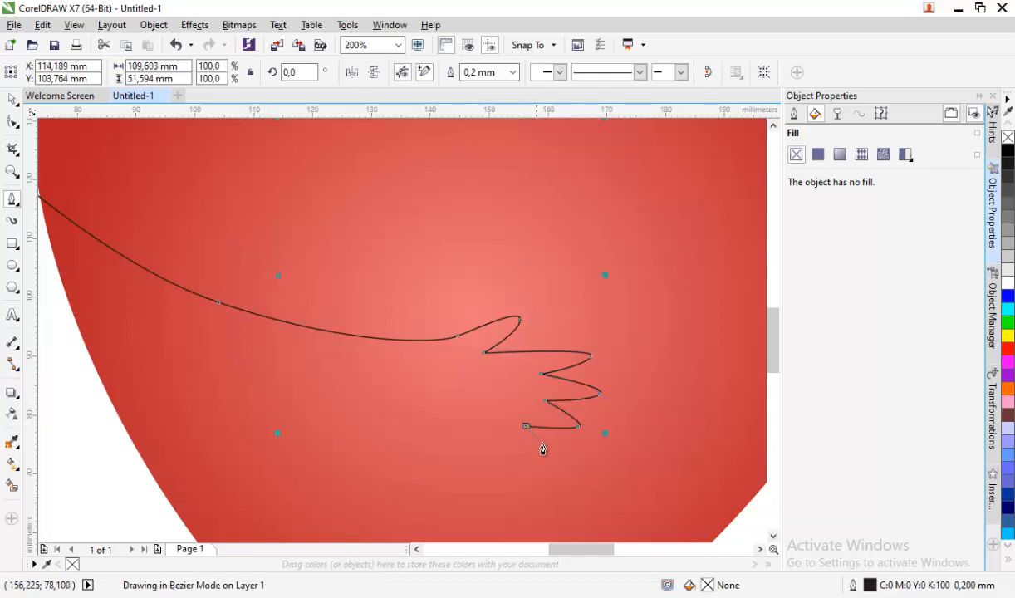
# Step: Draw the arm's lower edge back past the heart and close the outline, about 122 mm wide and 56 mm high overall
pyautogui.moveTo(395, 418); pyautogui.dragTo(353, 422)
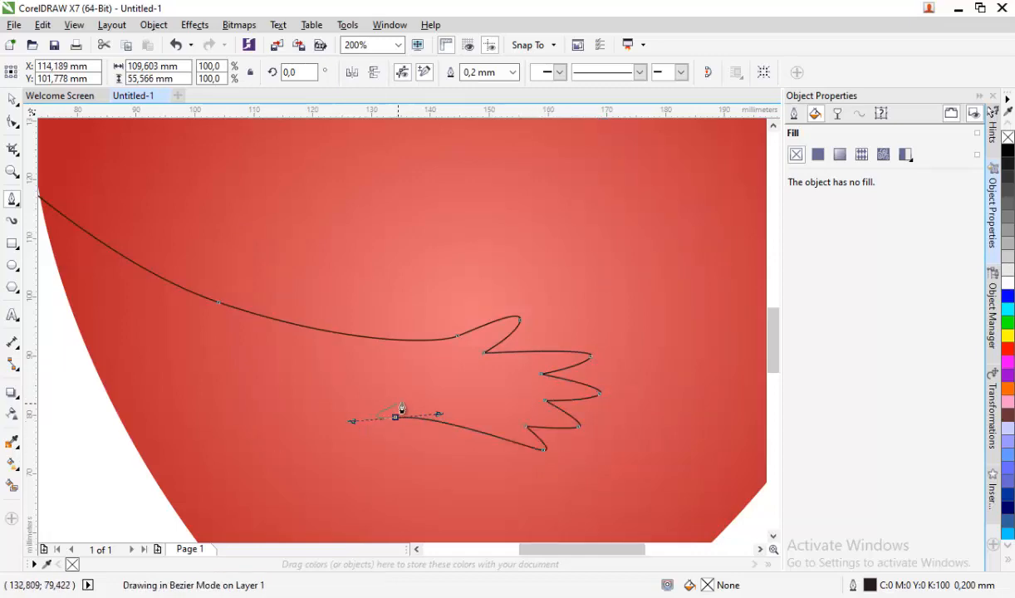
pyautogui.scroll(-2, 402, 405)
pyautogui.scroll(1, 336, 398)
pyautogui.moveTo(286, 392); pyautogui.dragTo(237, 387)
pyautogui.click(199, 366)
pyautogui.click(237, 275)
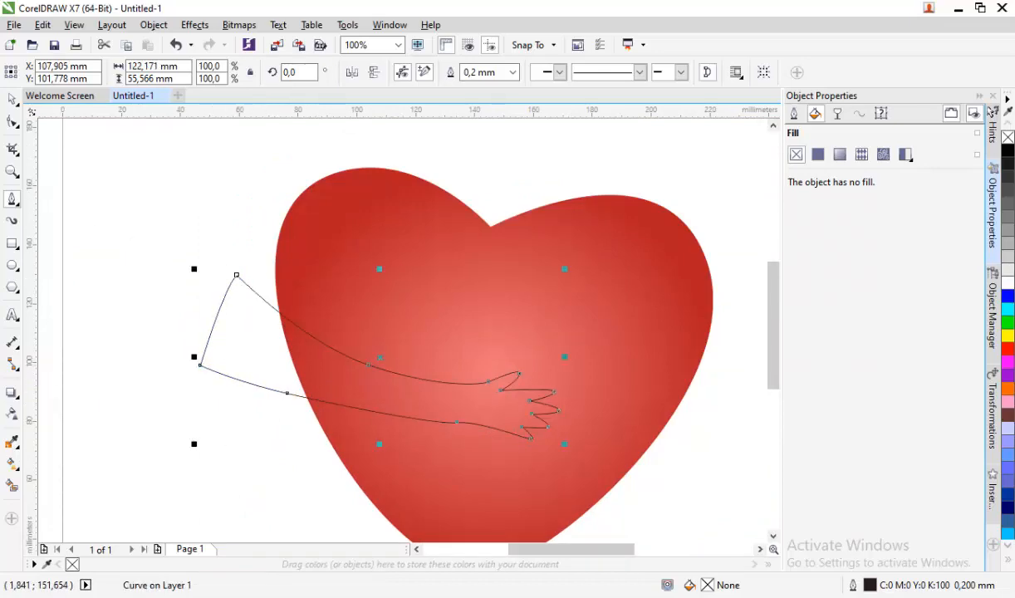
# Step: Move the arm outline about 5 mm left and 8 mm down on the heart
pyautogui.click(12, 120)
pyautogui.scroll(-1, 304, 324)
pyautogui.scroll(1, 251, 321)
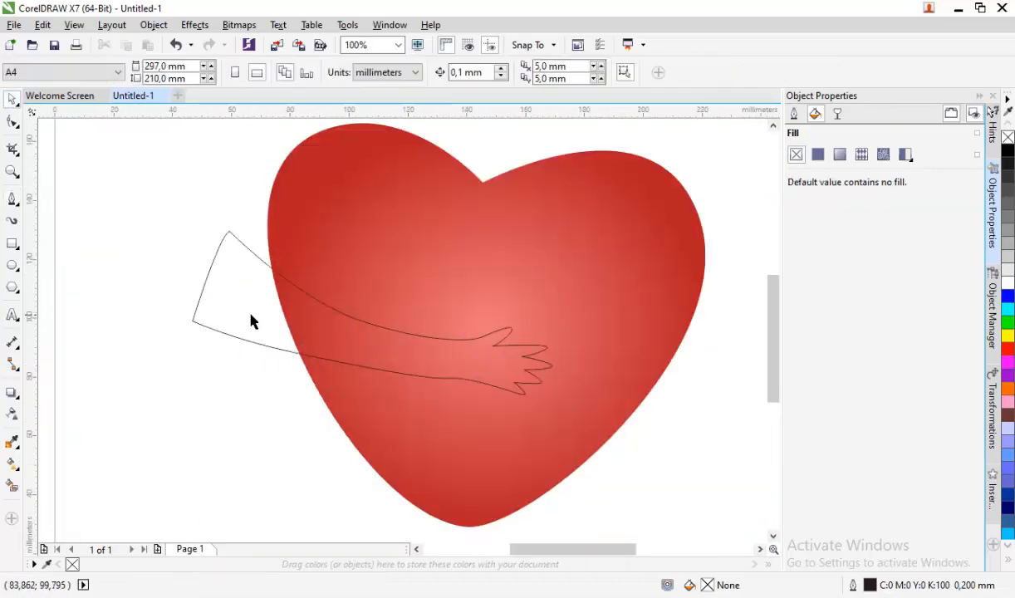
pyautogui.moveTo(251, 314); pyautogui.dragTo(236, 331)
pyautogui.scroll(-1, 186, 274)
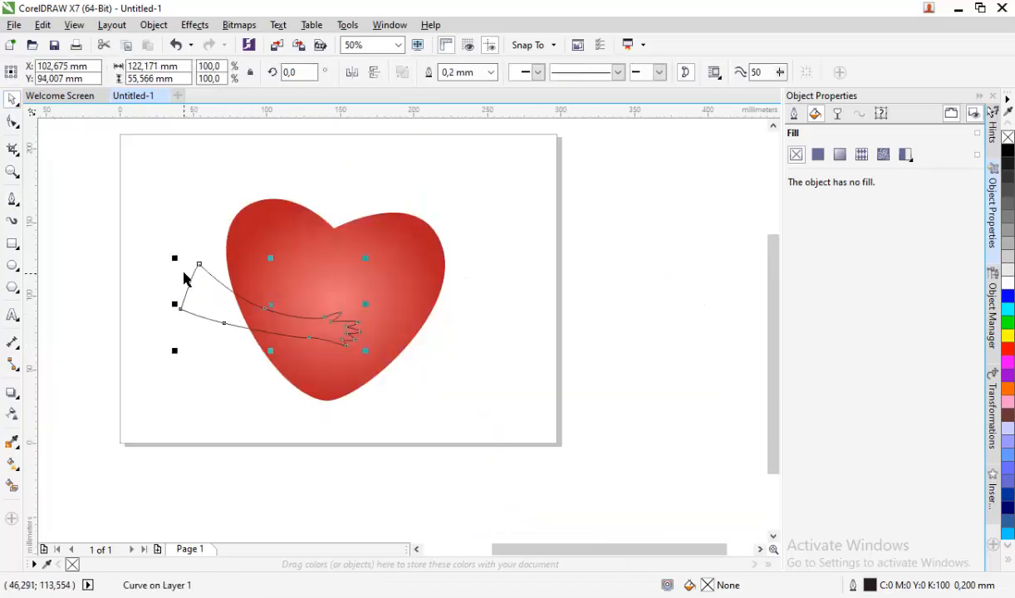
# Step: Copy the arm outline and paste a duplicate of it onto the page
pyautogui.click(161, 243)
pyautogui.click(204, 291)
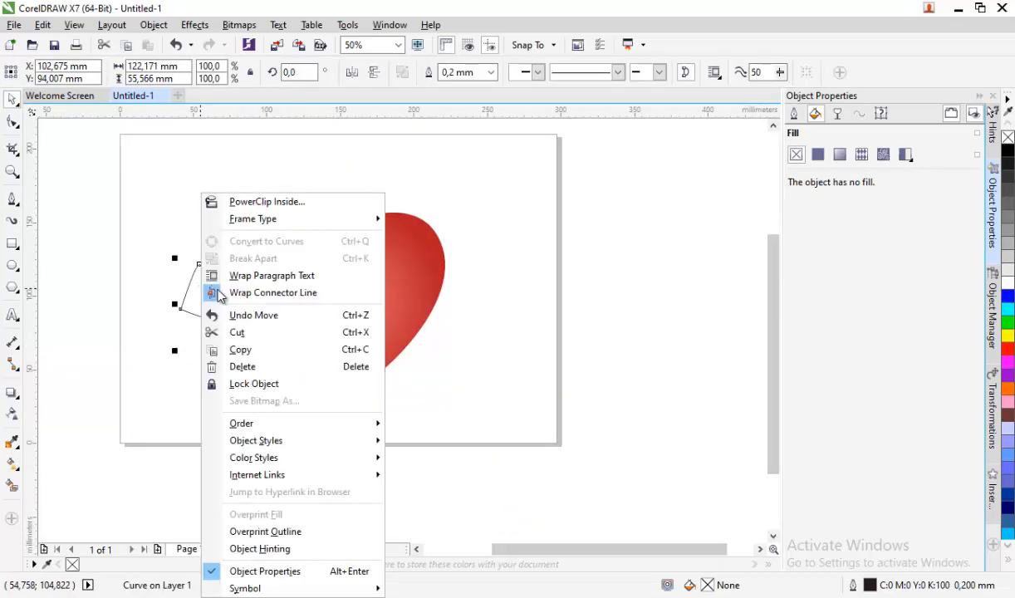
pyautogui.rightClick(203, 288)
pyautogui.click(259, 351)
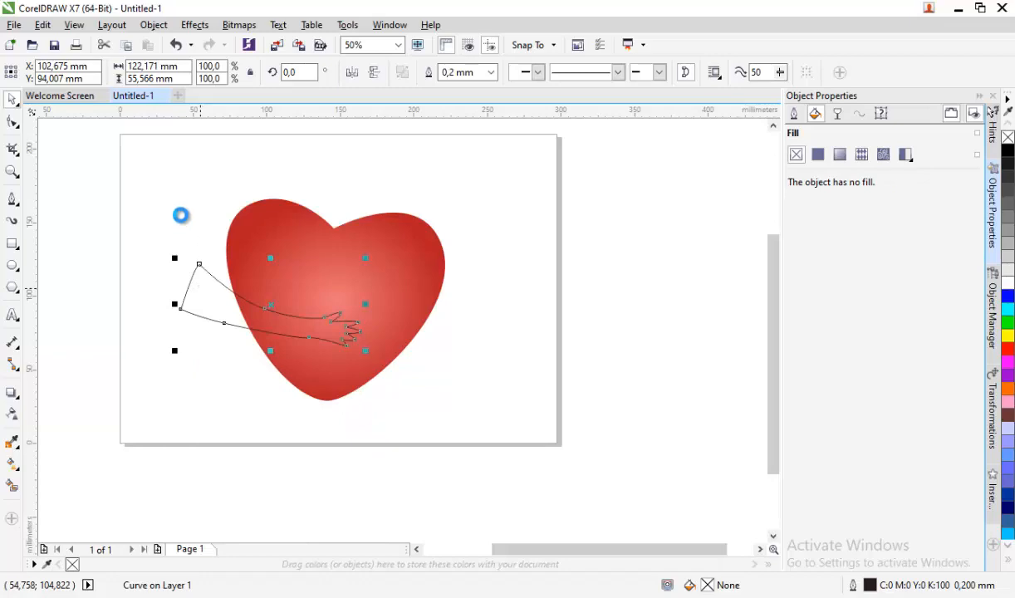
pyautogui.click(184, 159)
pyautogui.rightClick(188, 160)
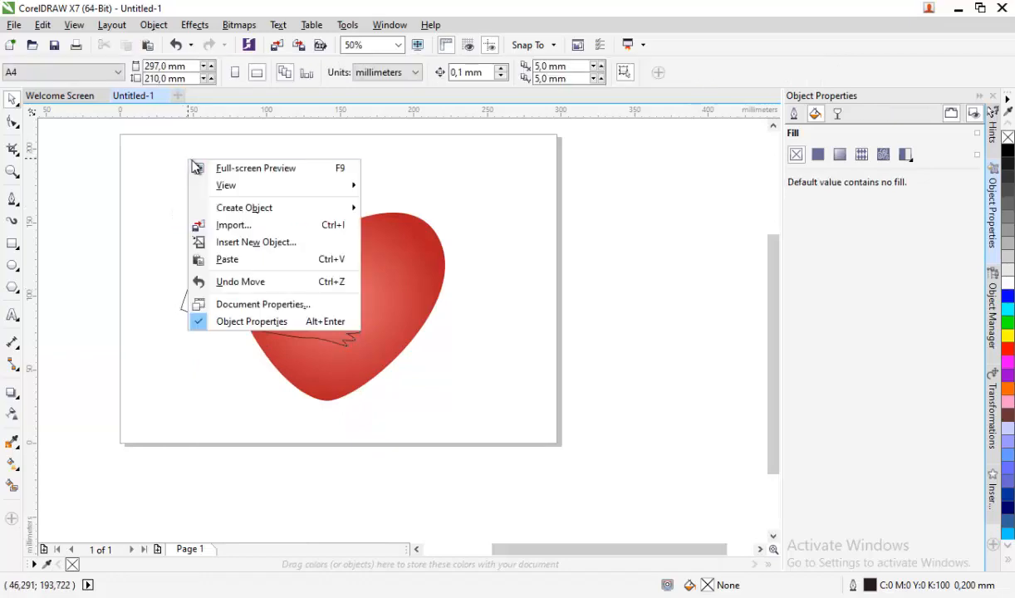
pyautogui.click(225, 258)
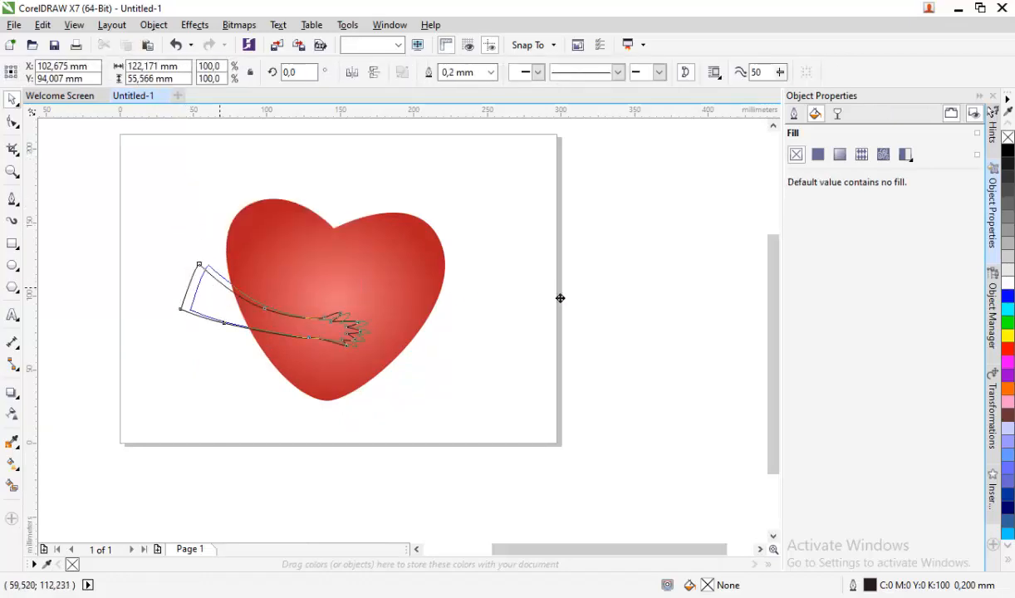
# Step: Move the duplicate arm to the right of the heart and mirror it horizontally
pyautogui.moveTo(560, 297); pyautogui.dragTo(560, 297)
pyautogui.click(352, 73)
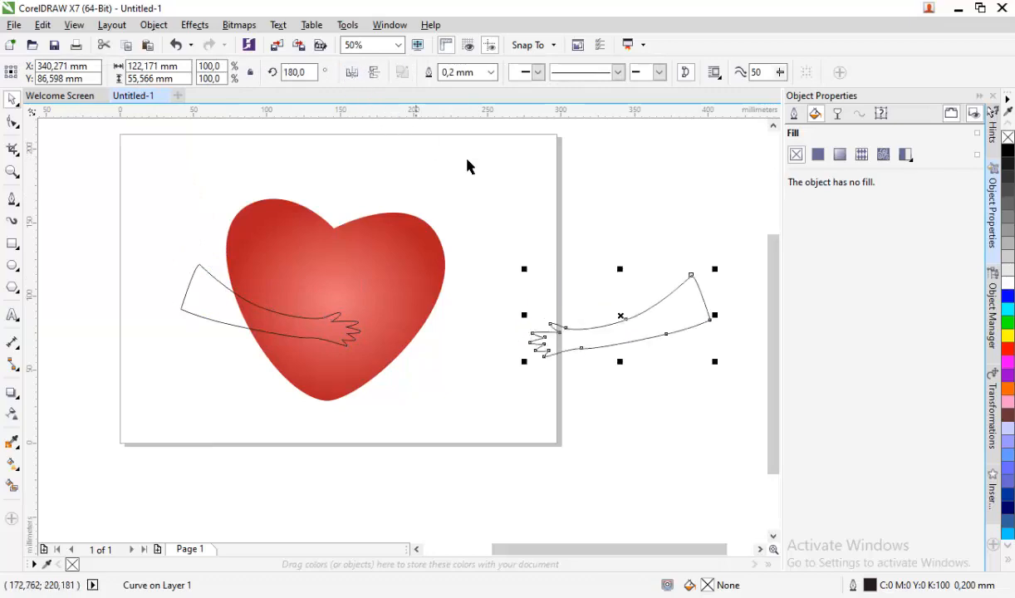
pyautogui.click(554, 223)
# Step: Position the mirrored arm over the heart's right side and the original arm slightly lower so both hug the heart
pyautogui.moveTo(622, 342); pyautogui.dragTo(402, 293)
pyautogui.click(210, 305)
pyautogui.moveTo(204, 301); pyautogui.dragTo(215, 311)
pyautogui.scroll(2, 248, 290)
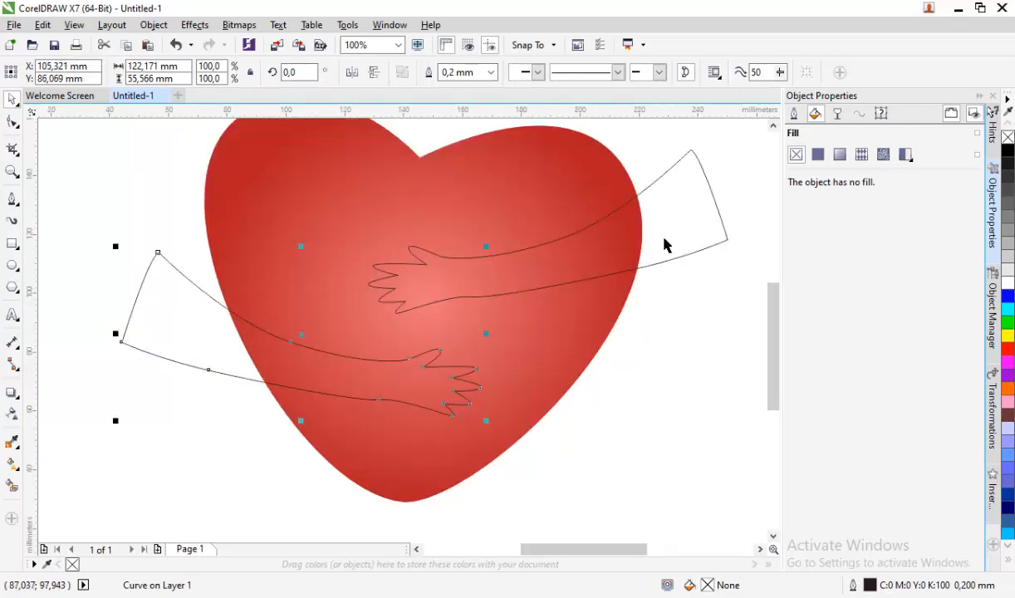
pyautogui.moveTo(659, 260); pyautogui.dragTo(662, 260)
pyautogui.scroll(-2, 662, 260)
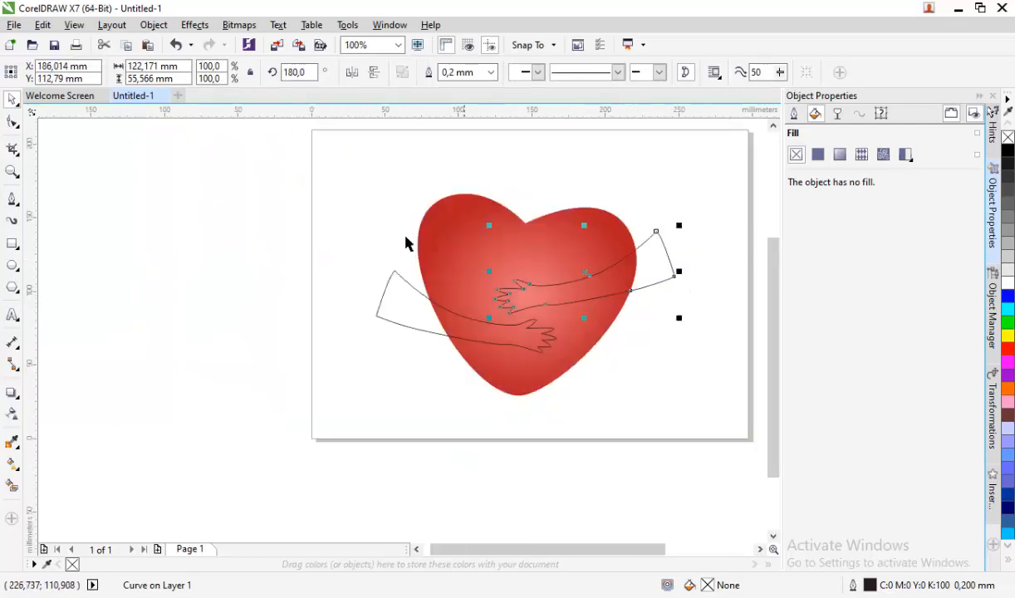
# Step: Weld the two arms into one shape and fill it with light gray #E6E6E6
pyautogui.moveTo(316, 210); pyautogui.dragTo(725, 383)
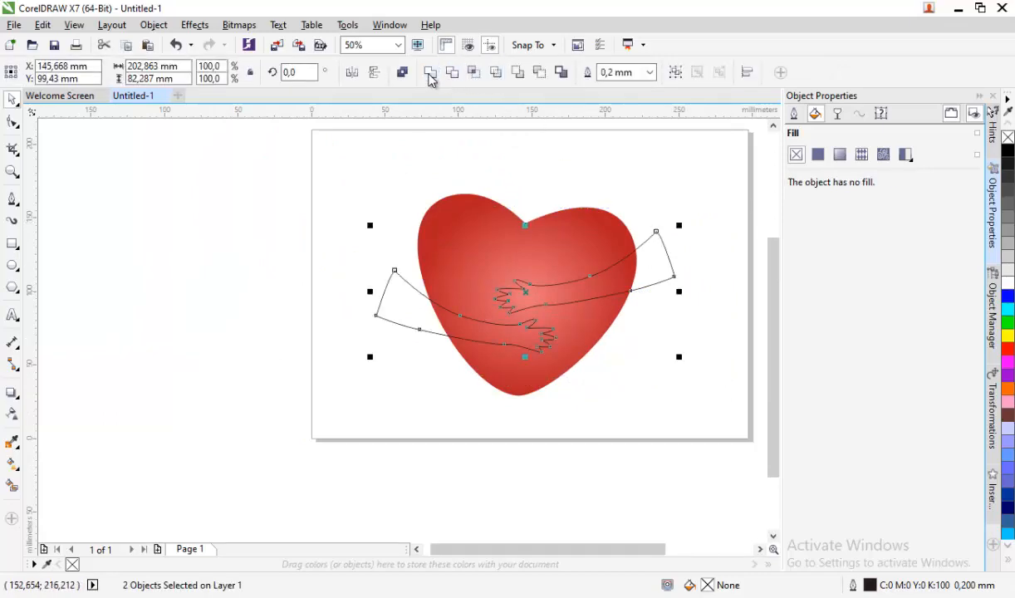
pyautogui.click(430, 73)
pyautogui.click(392, 267)
pyautogui.click(415, 286)
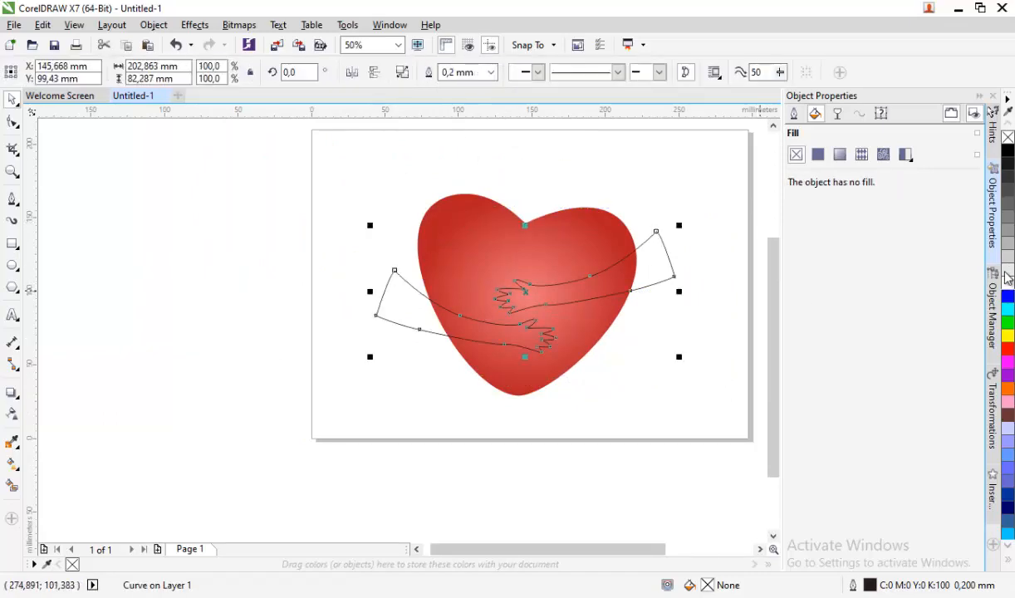
pyautogui.click(1008, 270)
pyautogui.click(646, 171)
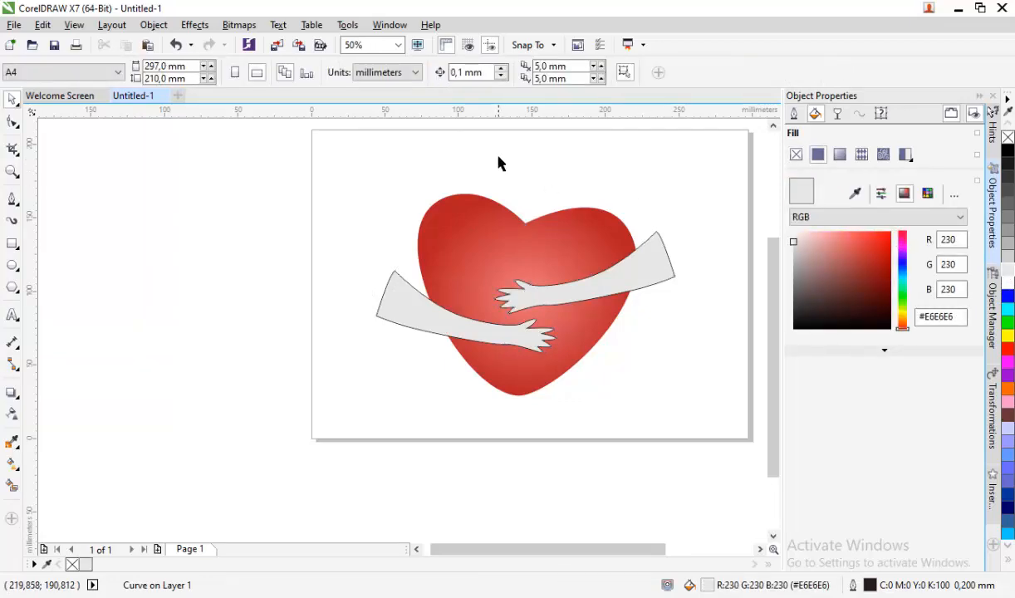
# Step: Select the heart together with the arms and cut the arms out of it with Back Minus Front
pyautogui.click(402, 291)
pyautogui.click(462, 220)
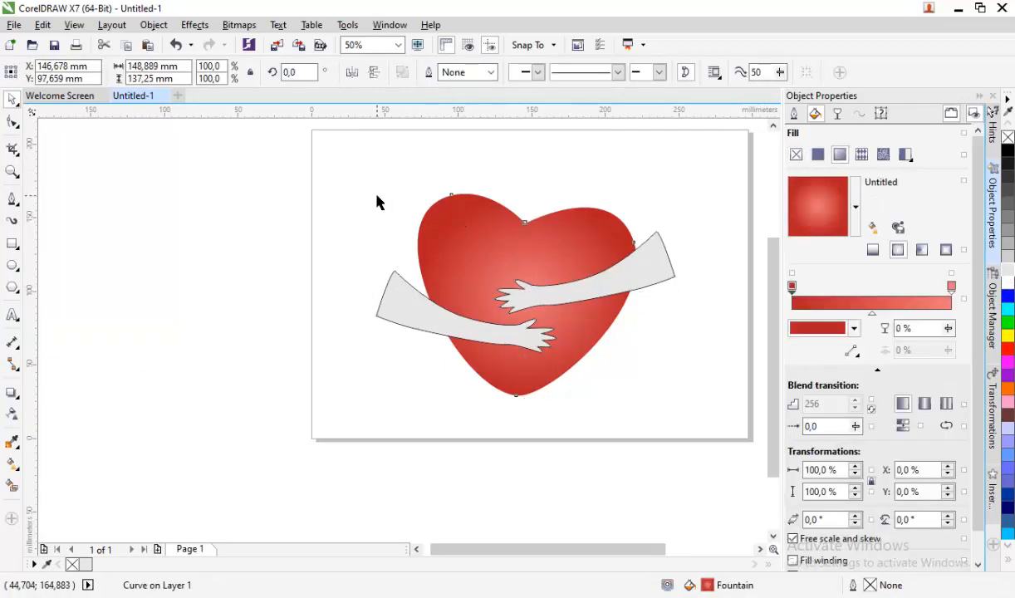
pyautogui.moveTo(383, 204); pyautogui.dragTo(344, 164)
pyautogui.moveTo(495, 291); pyautogui.dragTo(716, 431)
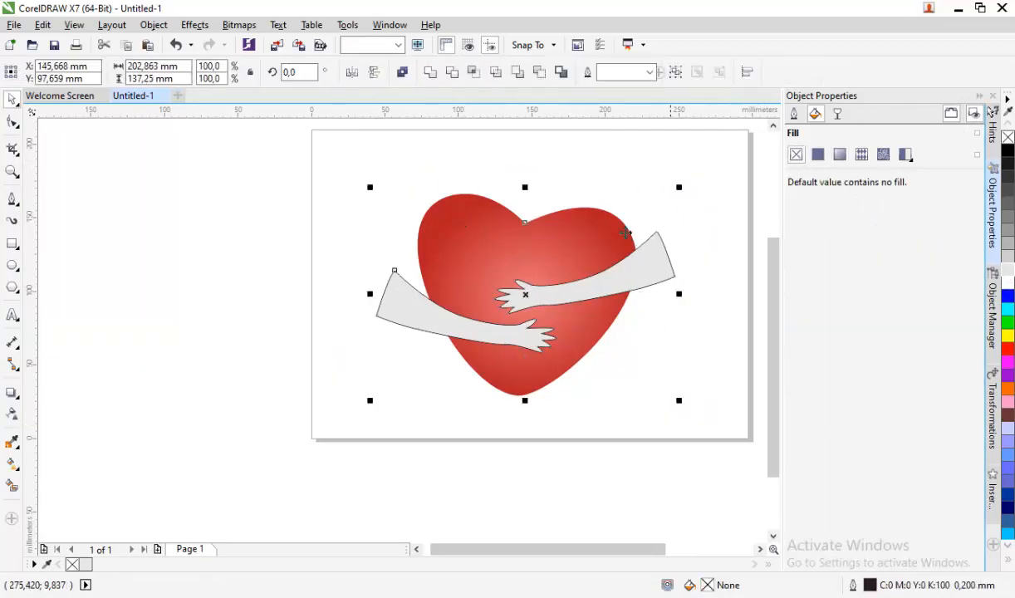
pyautogui.click(539, 72)
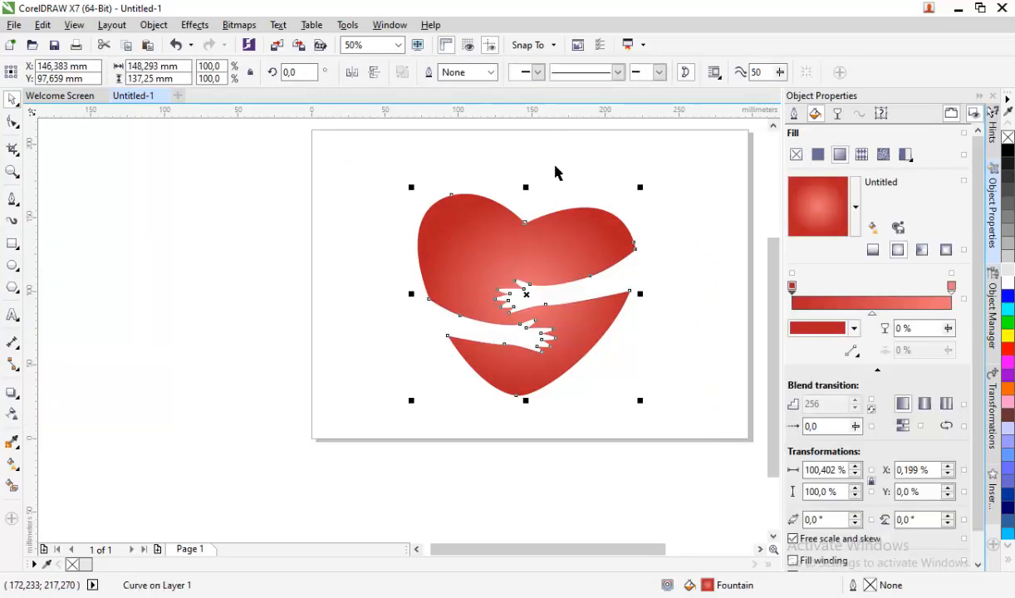
pyautogui.click(415, 212)
# Step: Move the cut-out heart up about 25 mm on the page
pyautogui.scroll(1, 562, 258)
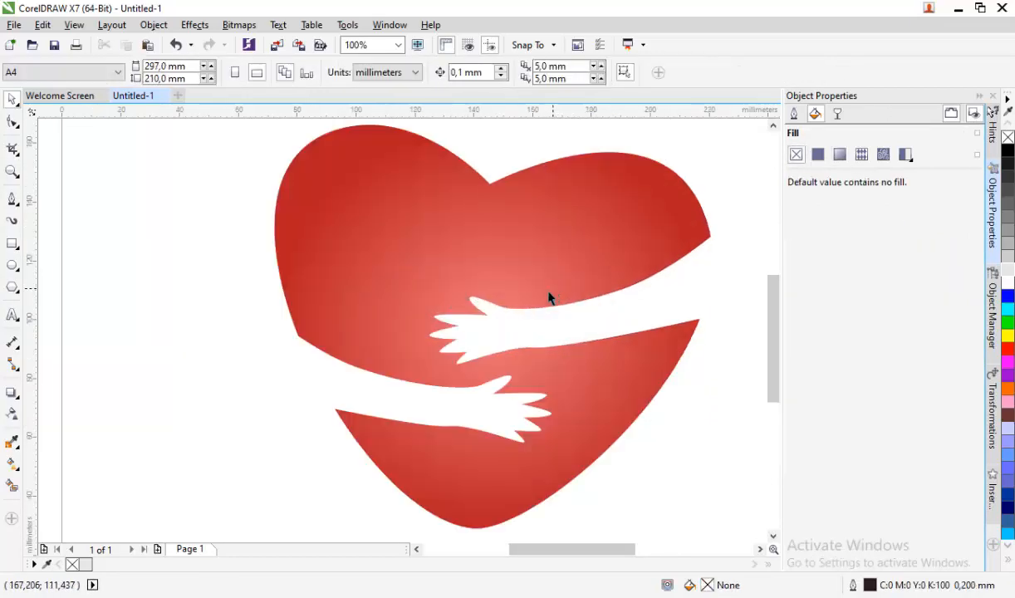
pyautogui.scroll(2, 553, 373)
pyautogui.click(548, 365)
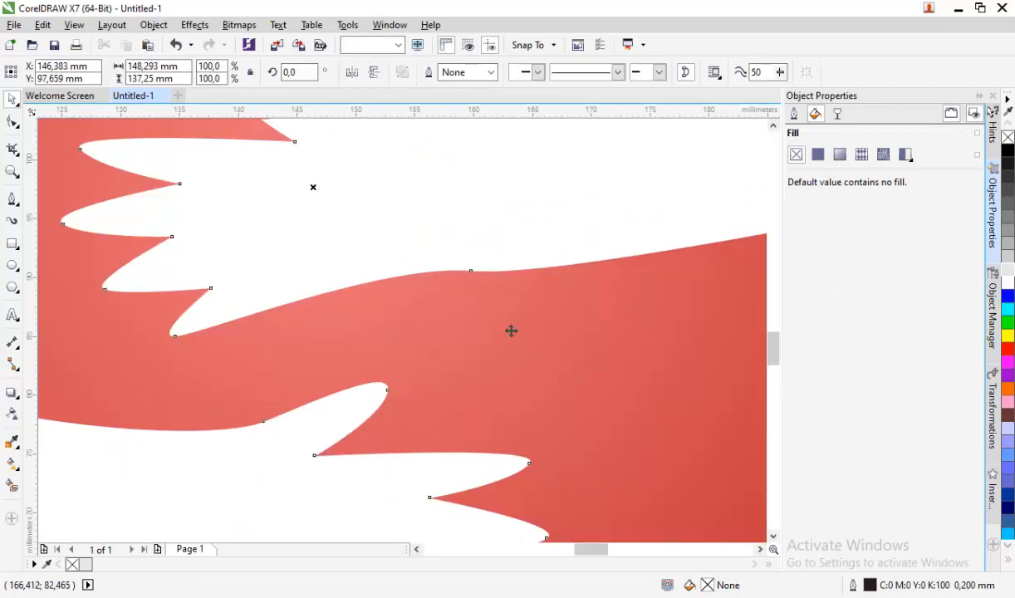
pyautogui.scroll(-3, 510, 304)
pyautogui.moveTo(480, 234); pyautogui.dragTo(476, 196)
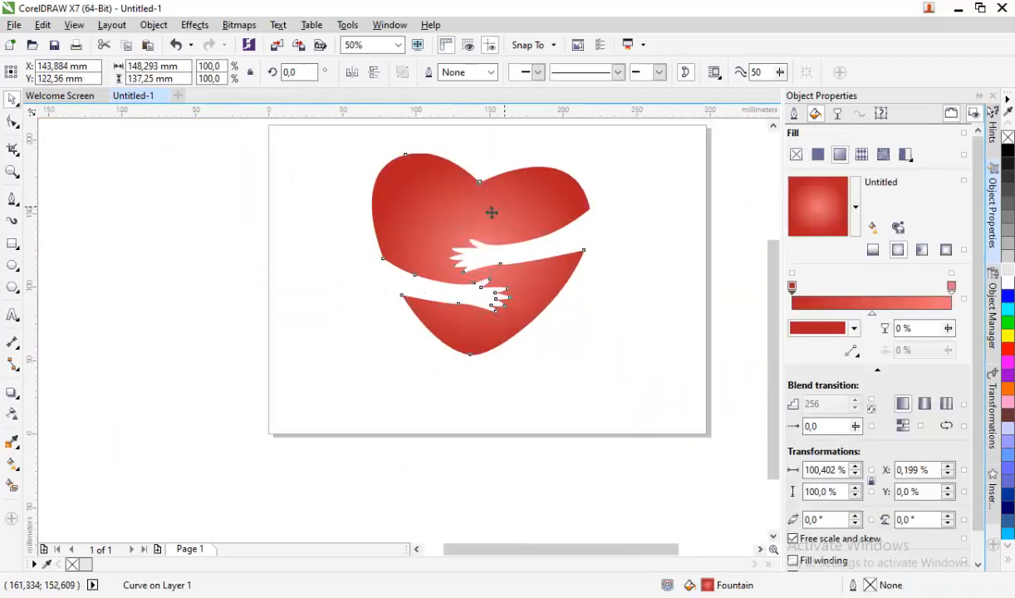
# Step: Add the artistic text "WORLD" to the left of the page
pyautogui.click(12, 315)
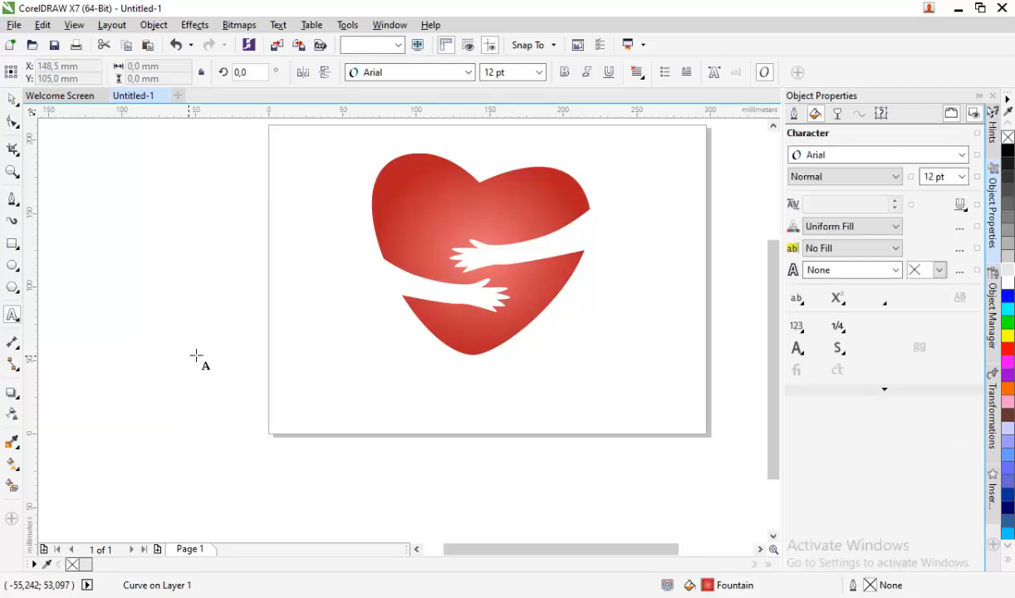
pyautogui.click(196, 356)
pyautogui.write('wor')
pyautogui.press('Escape')
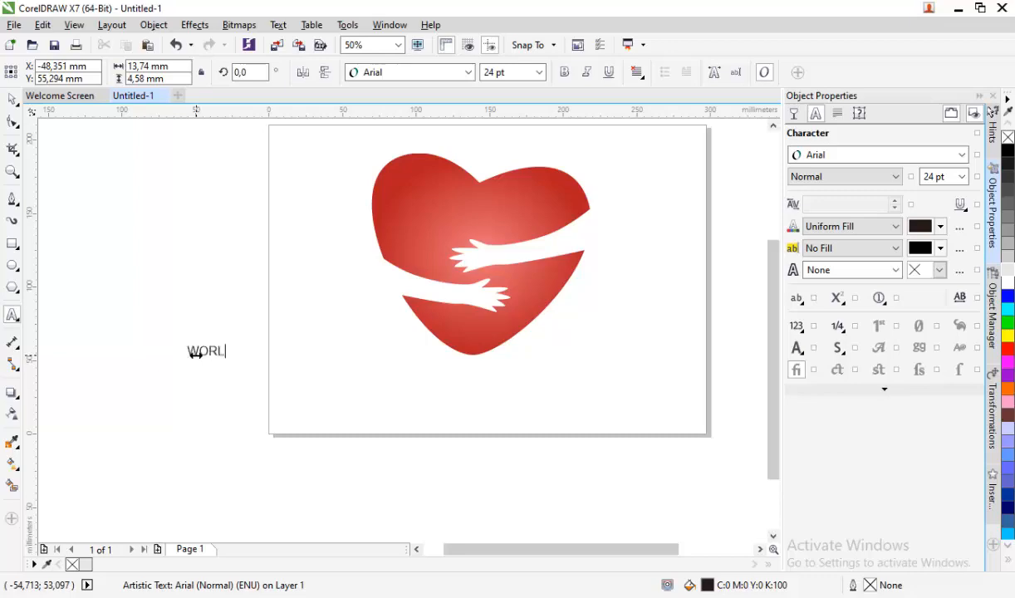
pyautogui.click(196, 356)
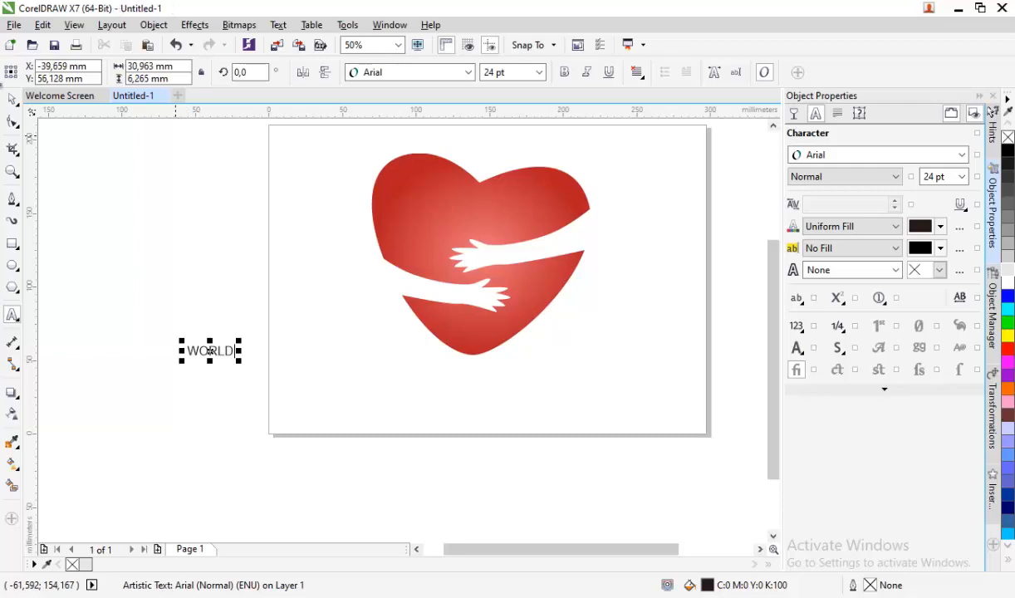
# Step: Enlarge the WORLD text to about 76 pt and set its font to Century Gothic
pyautogui.moveTo(235, 345); pyautogui.dragTo(338, 268)
pyautogui.click(411, 73)
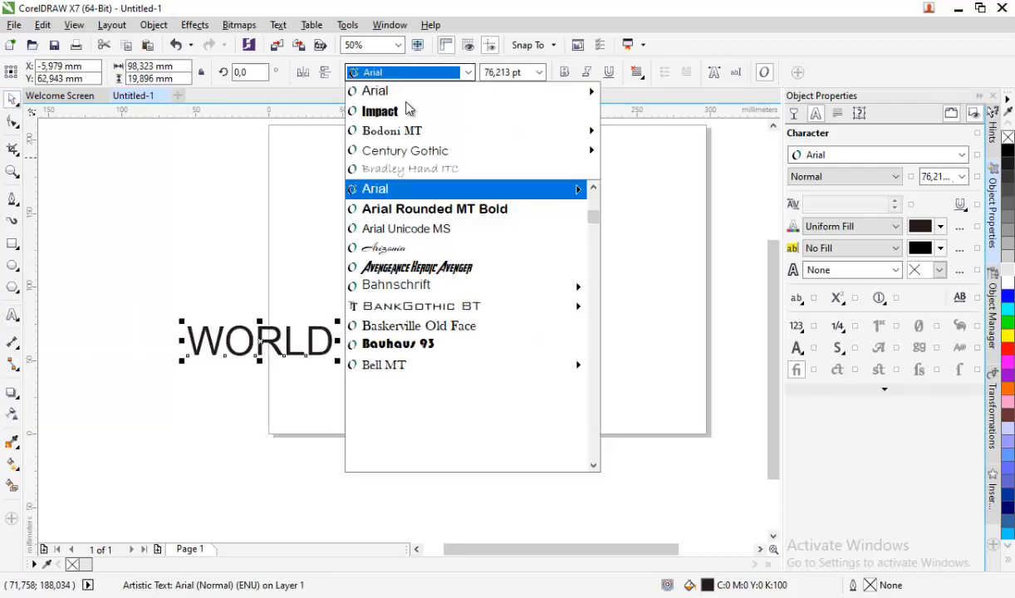
pyautogui.click(409, 150)
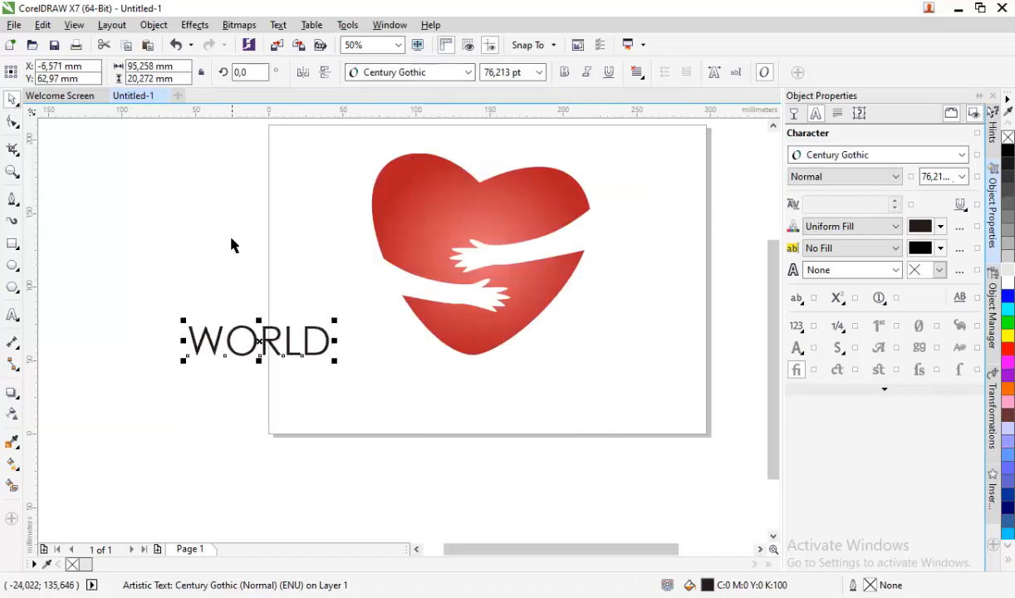
pyautogui.click(267, 363)
pyautogui.click(263, 343)
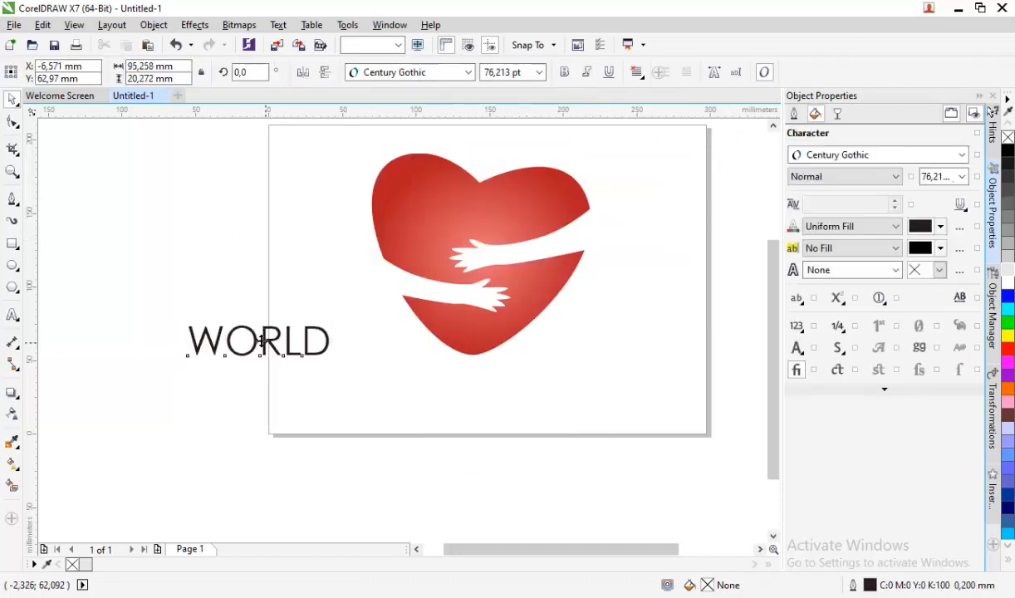
pyautogui.rightClick(197, 329)
pyautogui.click(243, 158)
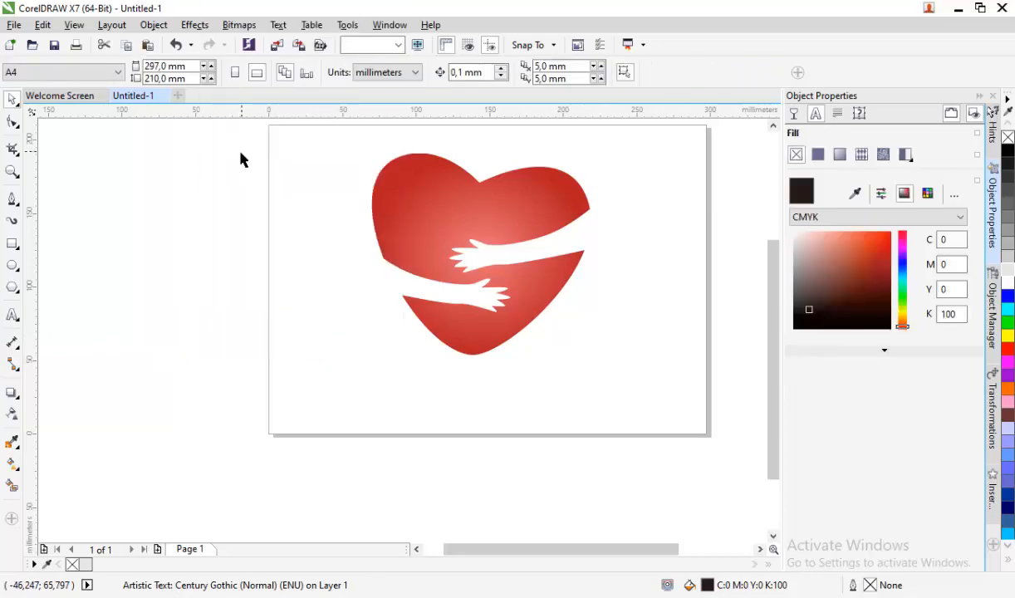
pyautogui.hotkey('ctrl', 'z')
# Step: Copy the WORLD text and paste a duplicate of it
pyautogui.rightClick(247, 328)
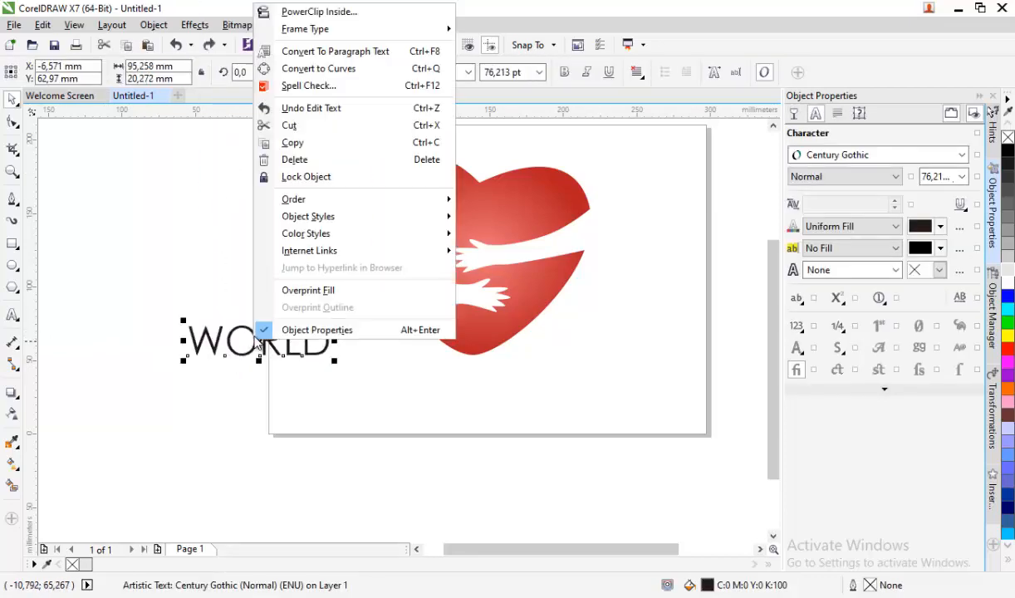
pyautogui.click(294, 145)
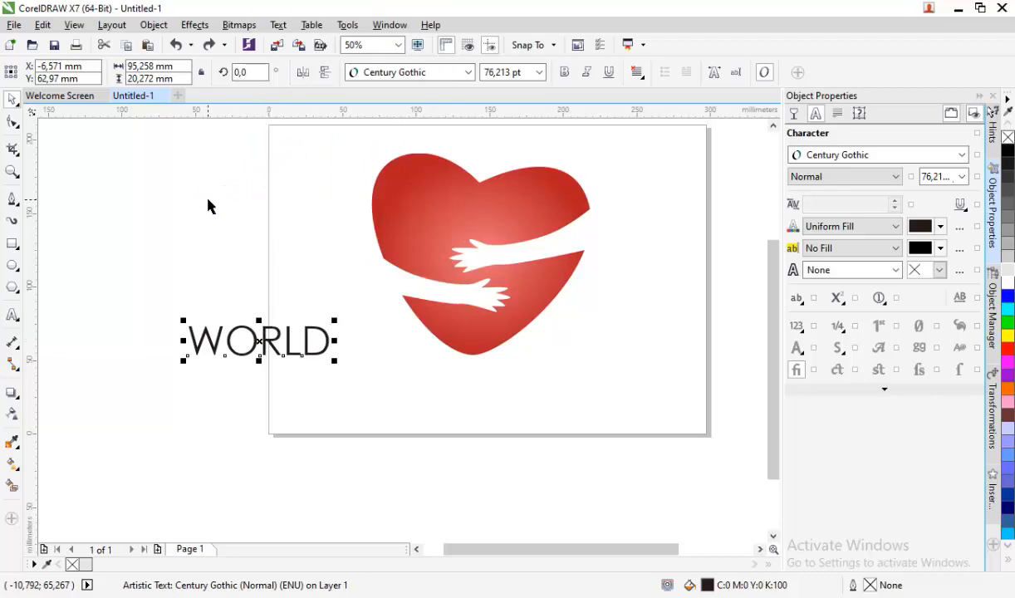
pyautogui.click(199, 195)
pyautogui.rightClick(199, 191)
pyautogui.click(243, 287)
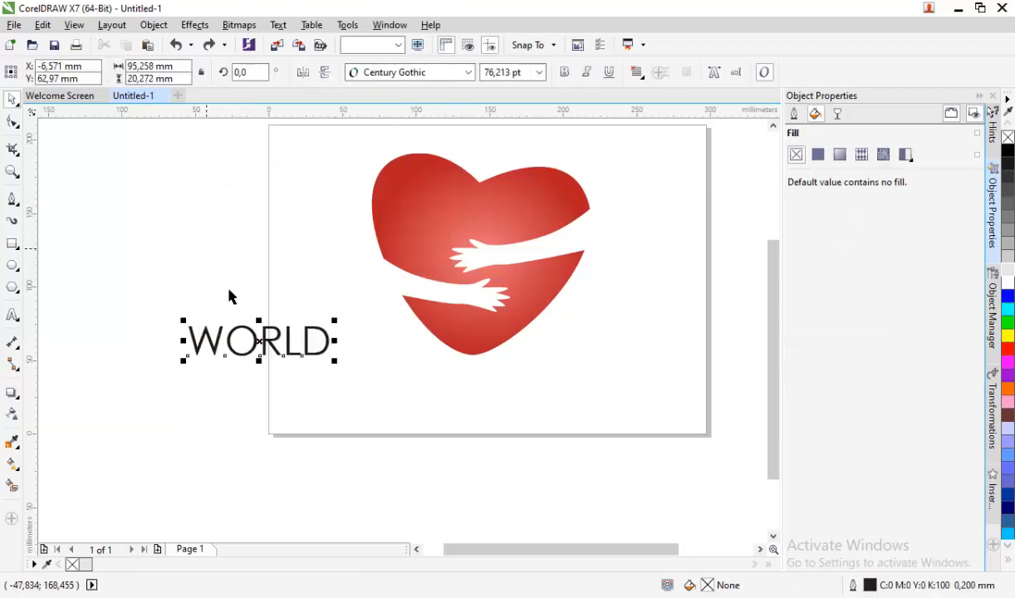
# Step: Place the duplicate text below WORLD and replace its wording with HEART and DAY on two lines
pyautogui.moveTo(249, 337); pyautogui.dragTo(214, 403)
pyautogui.press('F8')
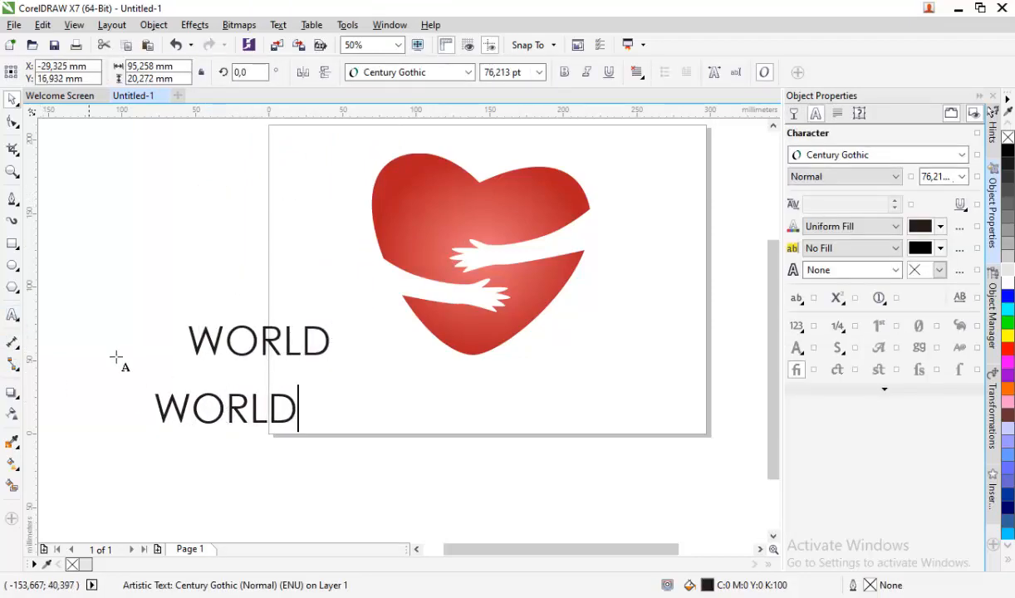
pyautogui.moveTo(152, 407); pyautogui.dragTo(373, 444)
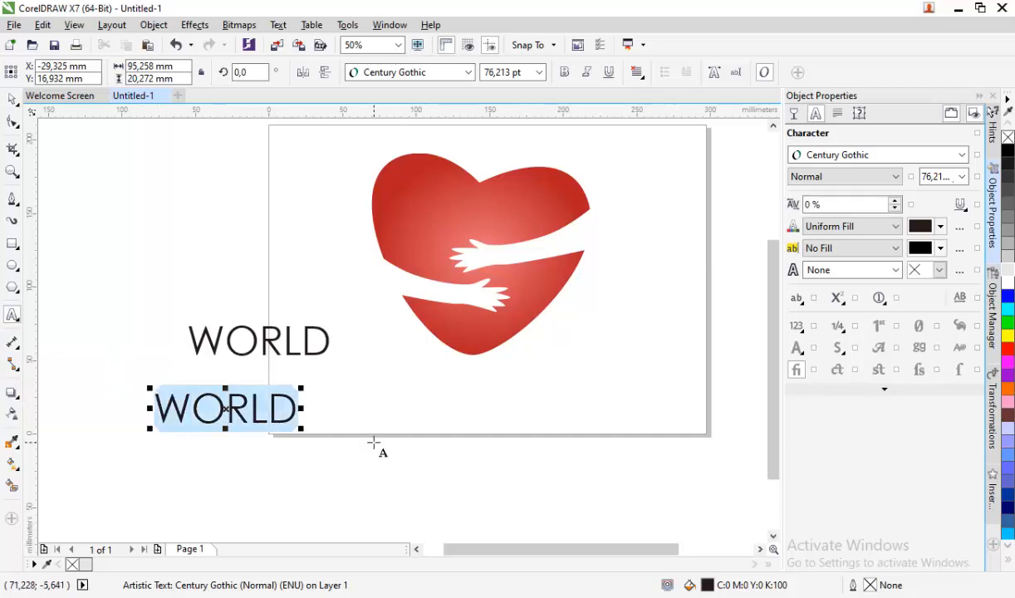
pyautogui.write('HEART')
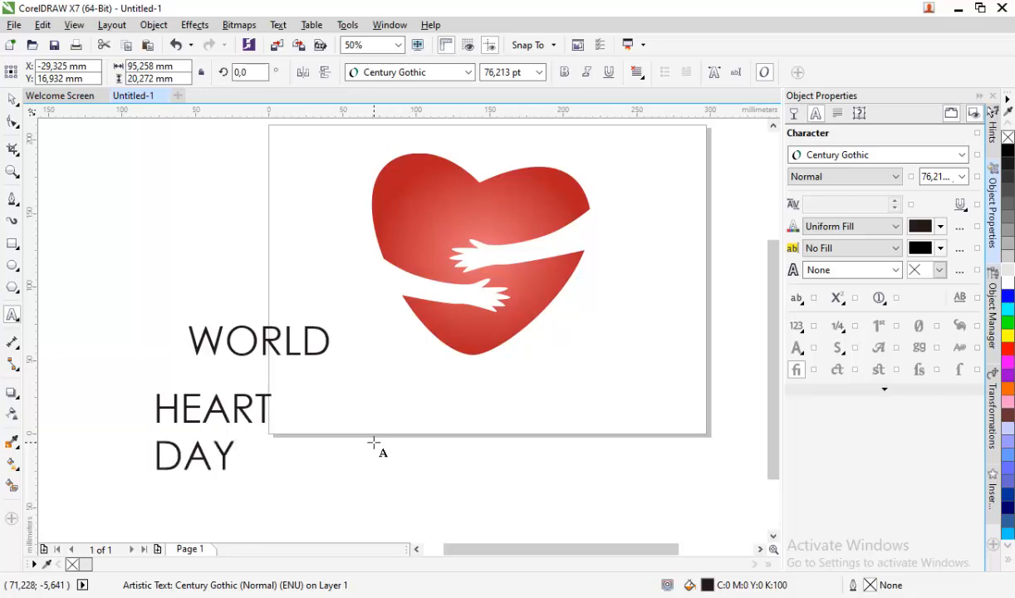
pyautogui.click(11, 99)
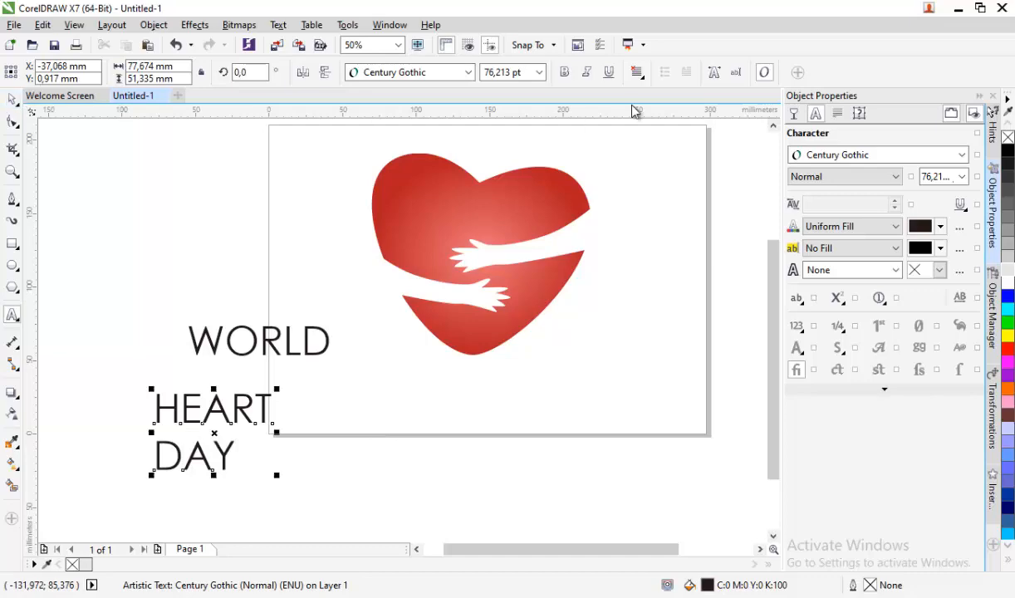
# Step: Make the HEART DAY text bold and tighten the spacing between its two lines to about 44 mm overall height
pyautogui.click(565, 73)
pyautogui.scroll(2, 167, 437)
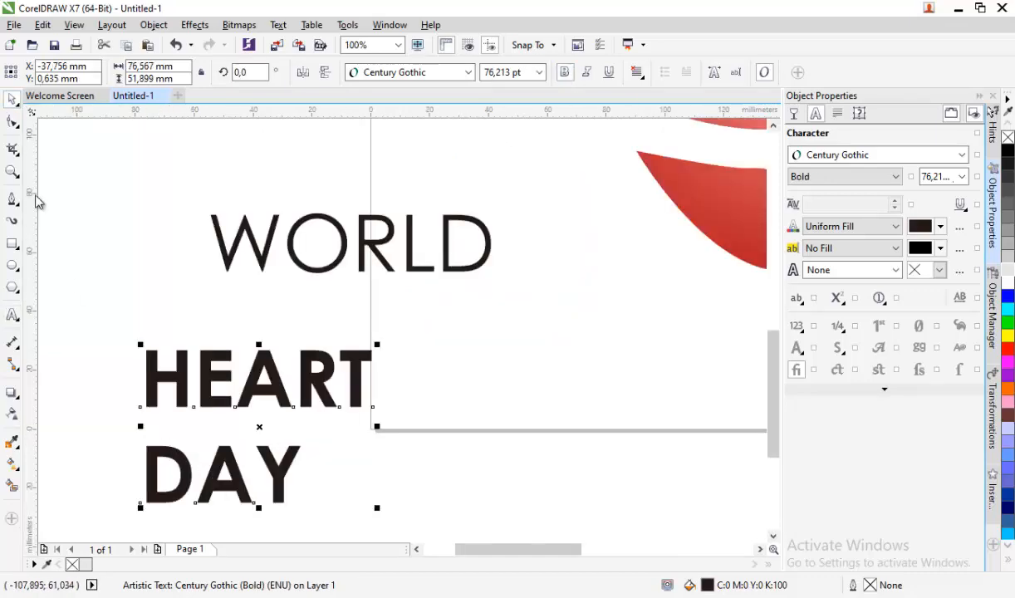
pyautogui.click(11, 123)
pyautogui.moveTo(140, 503); pyautogui.dragTo(153, 474)
pyautogui.press('space')
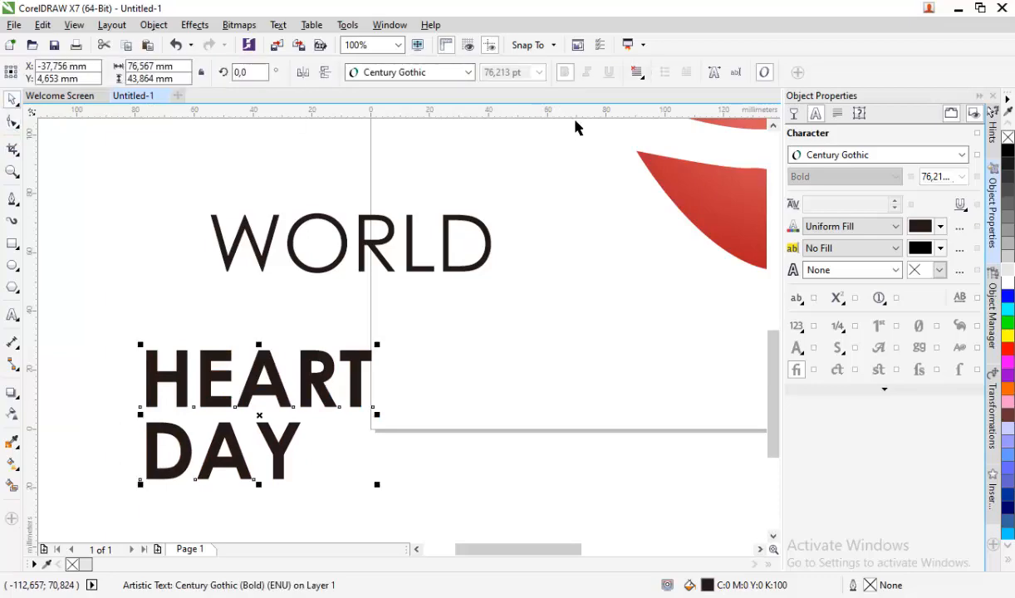
# Step: Center-align the two lines of the HEART DAY text
pyautogui.click(638, 73)
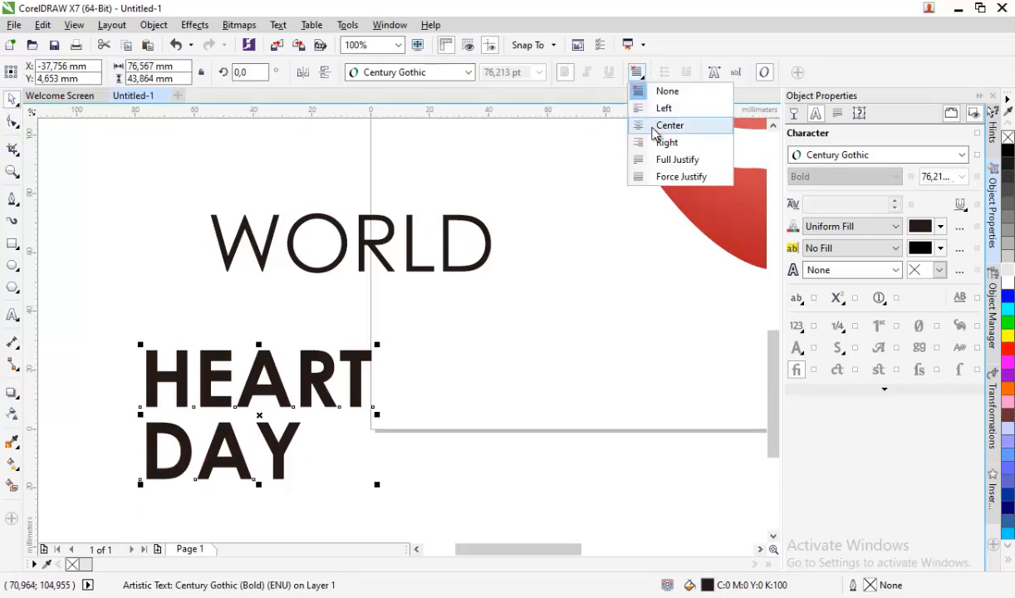
pyautogui.click(179, 318)
pyautogui.click(274, 376)
# Step: Enlarge the HEART DAY text to about 132 mm wide and position it just beneath WORLD
pyautogui.scroll(-1, 274, 375)
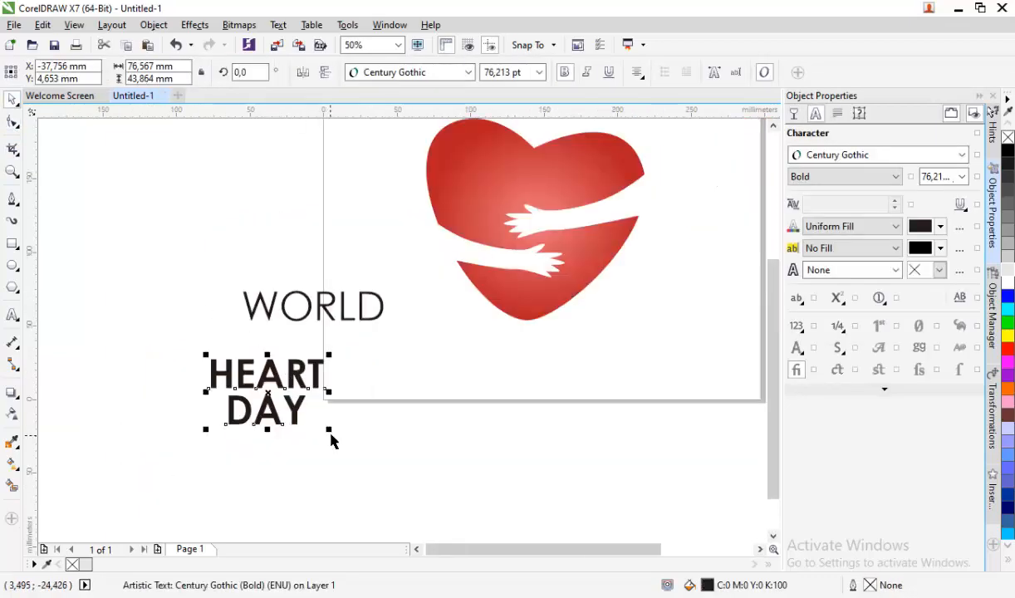
pyautogui.moveTo(330, 429); pyautogui.dragTo(403, 475)
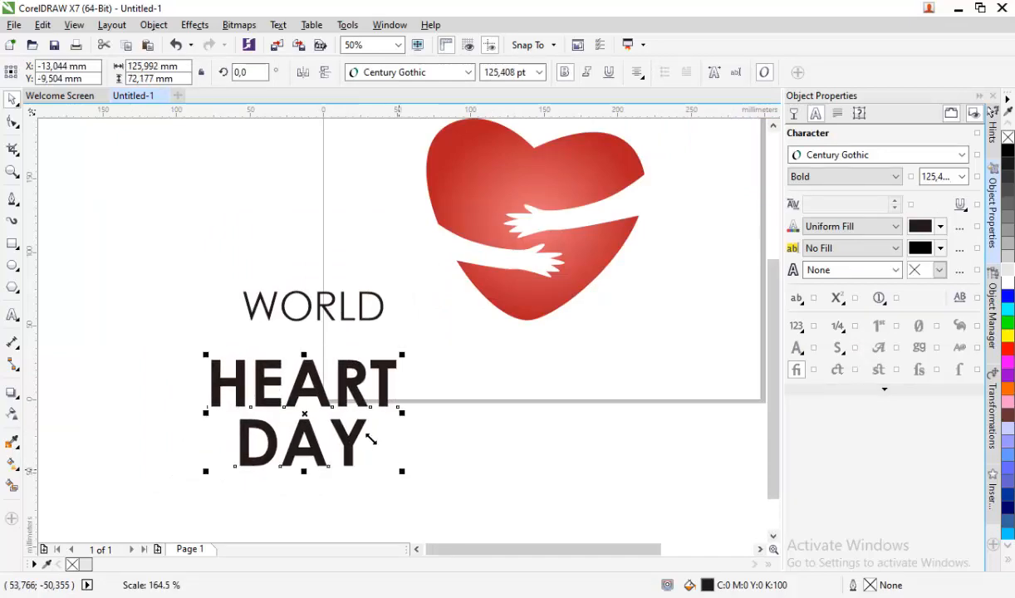
pyautogui.moveTo(312, 384); pyautogui.dragTo(324, 368)
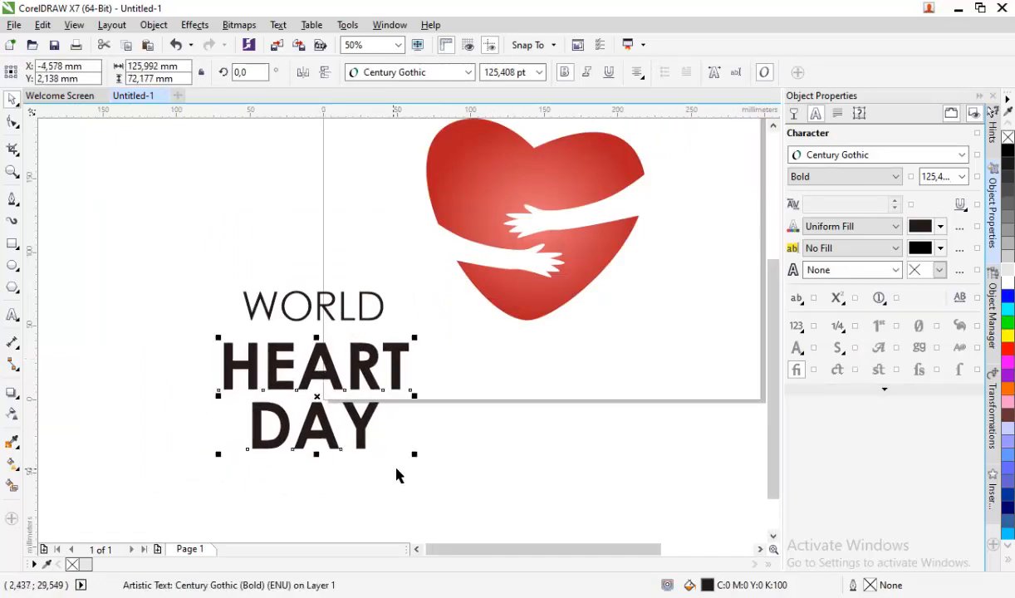
pyautogui.moveTo(414, 458)
pyautogui.mouseDown()
pyautogui.moveTo(405, 442)
pyautogui.moveTo(427, 461)
pyautogui.mouseUp()
pyautogui.moveTo(348, 372); pyautogui.dragTo(343, 373)
# Step: Align the WORLD and HEART DAY texts on a common vertical center line
pyautogui.click(453, 482)
pyautogui.moveTo(152, 242); pyautogui.dragTo(430, 483)
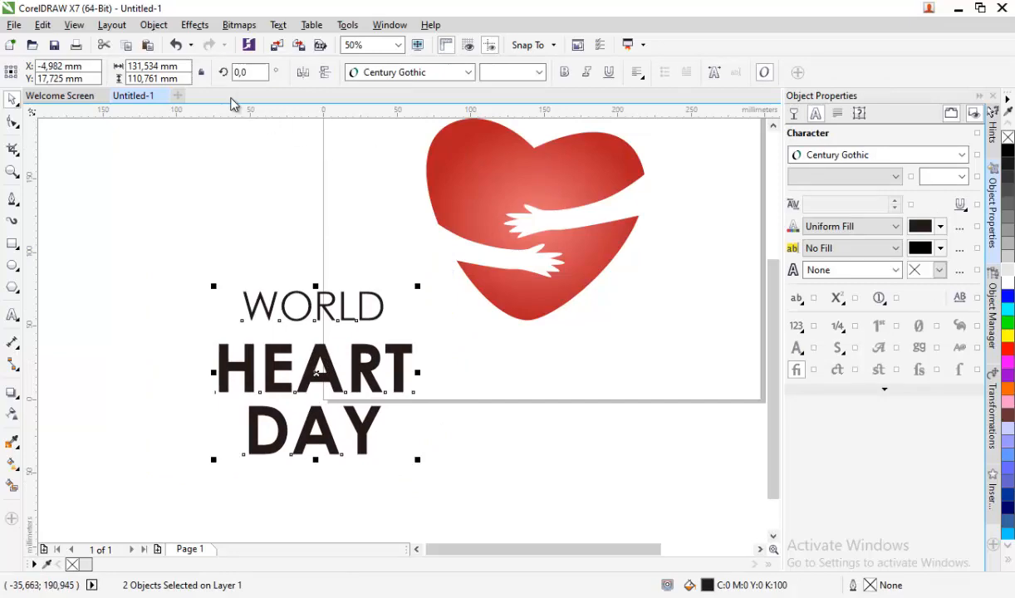
pyautogui.click(153, 27)
pyautogui.moveTo(309, 206)
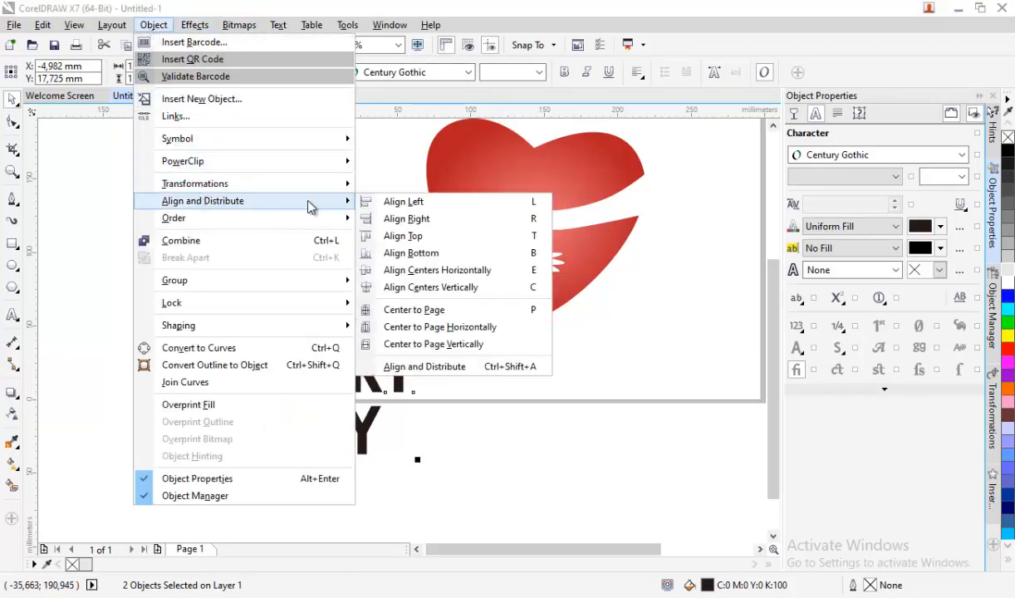
pyautogui.click(430, 288)
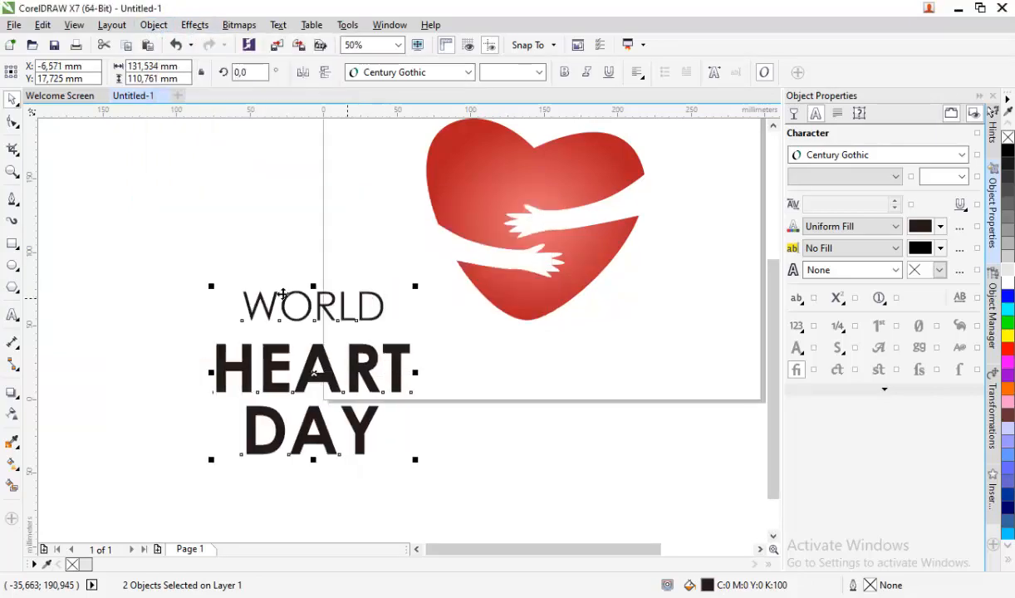
pyautogui.click(184, 267)
# Step: Sample the red from the lower part of the heart and apply it to the WORLD and HEART DAY texts
pyautogui.moveTo(177, 261); pyautogui.dragTo(418, 482)
pyautogui.click(12, 442)
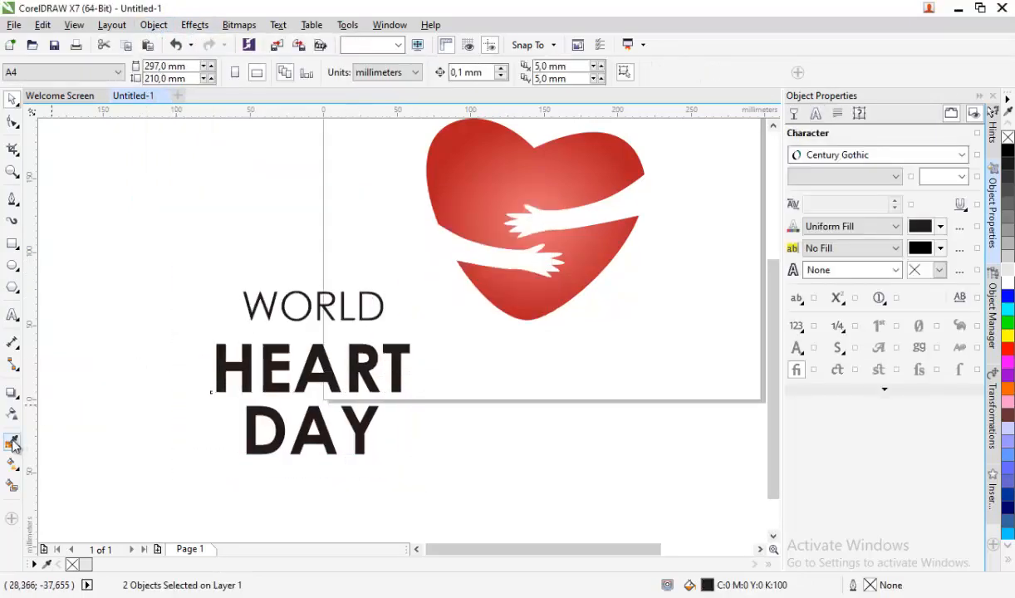
pyautogui.click(508, 284)
pyautogui.scroll(3, 307, 291)
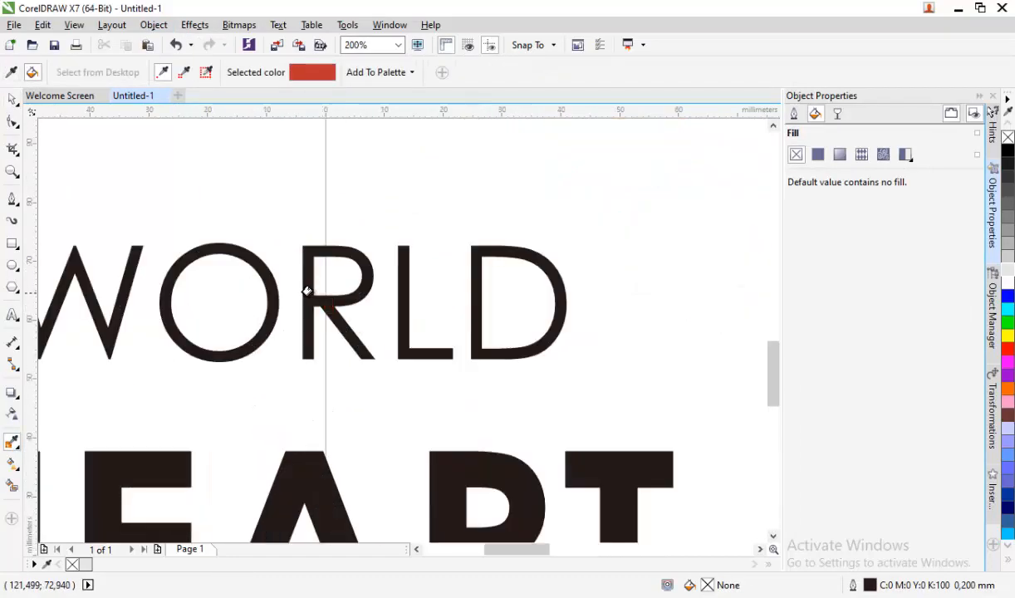
pyautogui.click(311, 299)
pyautogui.click(290, 462)
pyautogui.scroll(-3, 312, 328)
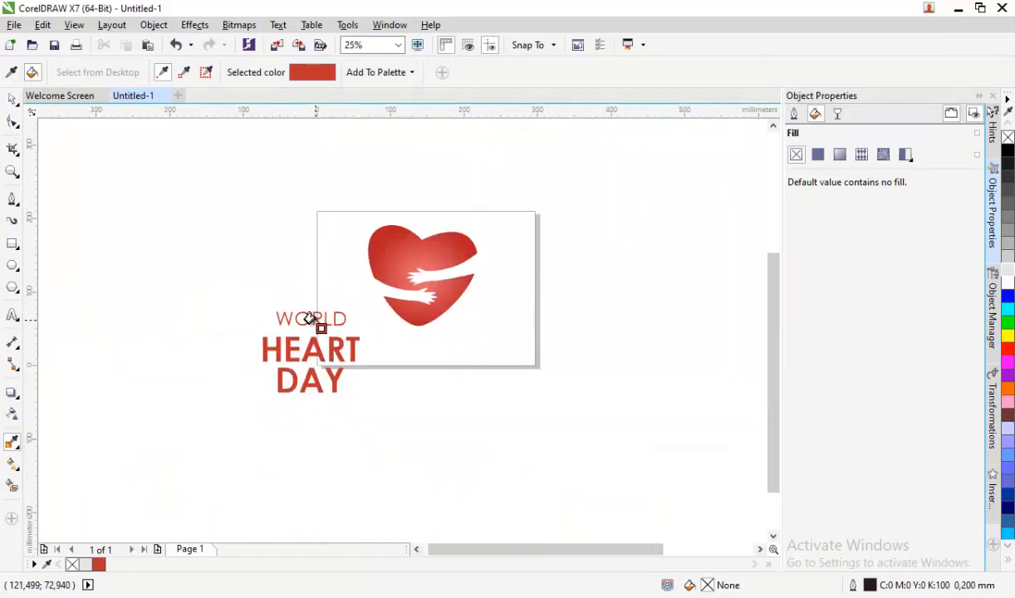
pyautogui.scroll(1, 317, 324)
pyautogui.click(12, 98)
pyautogui.scroll(-1, 213, 266)
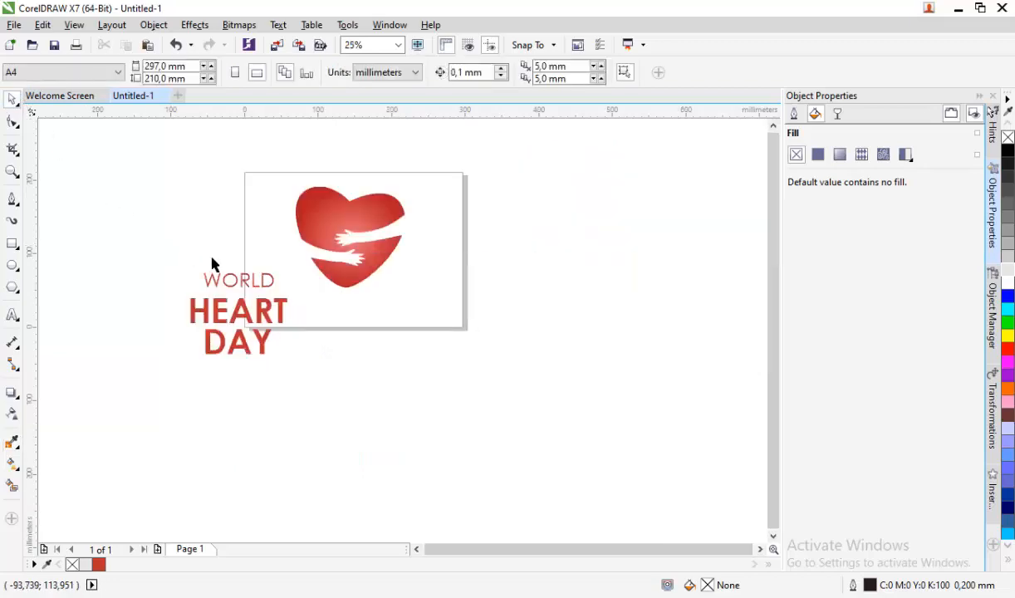
pyautogui.scroll(1, 223, 272)
pyautogui.scroll(-1, 198, 265)
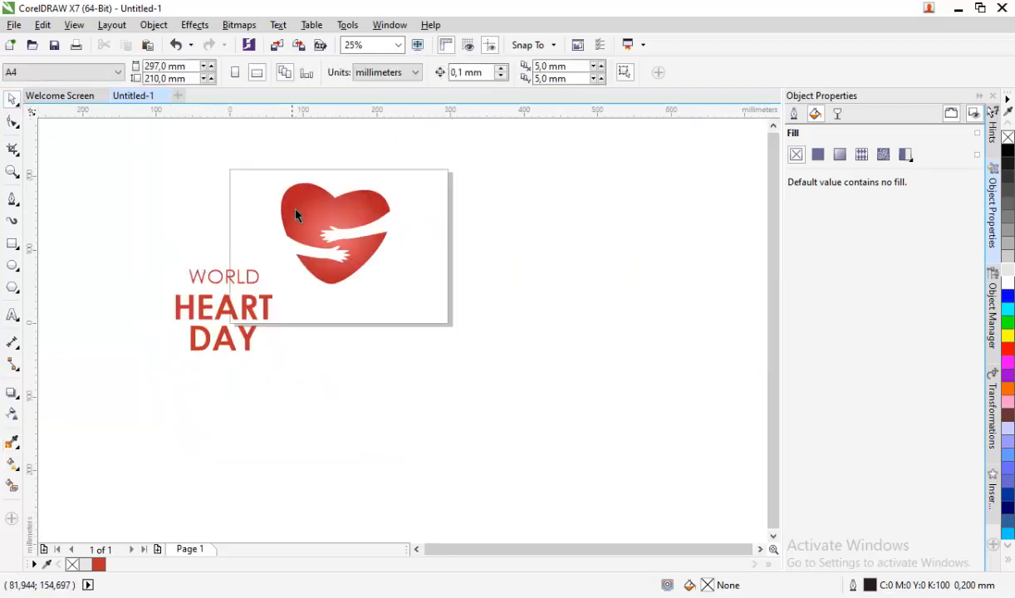
pyautogui.click(297, 210)
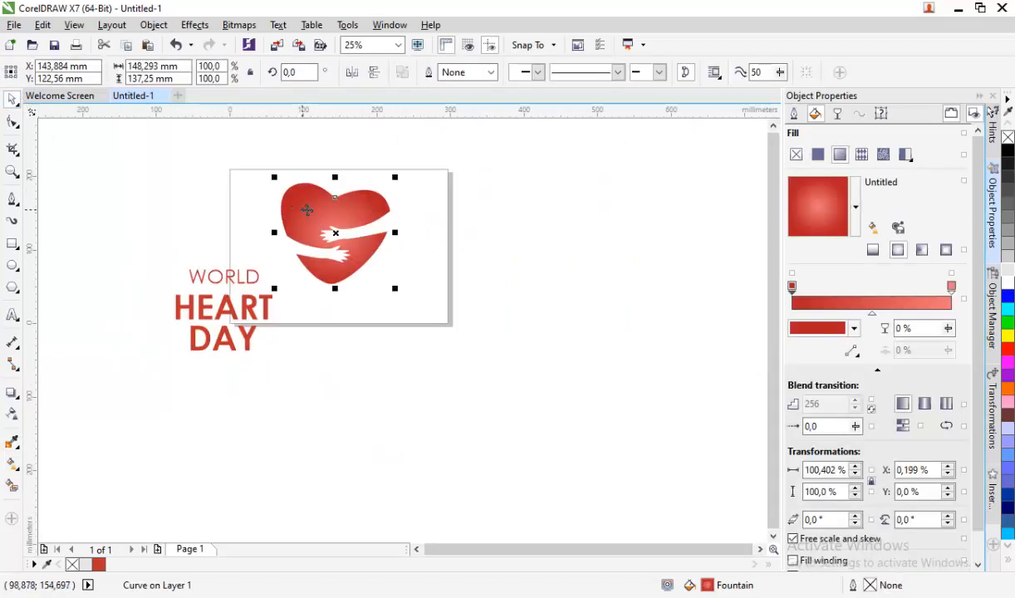
pyautogui.click(188, 192)
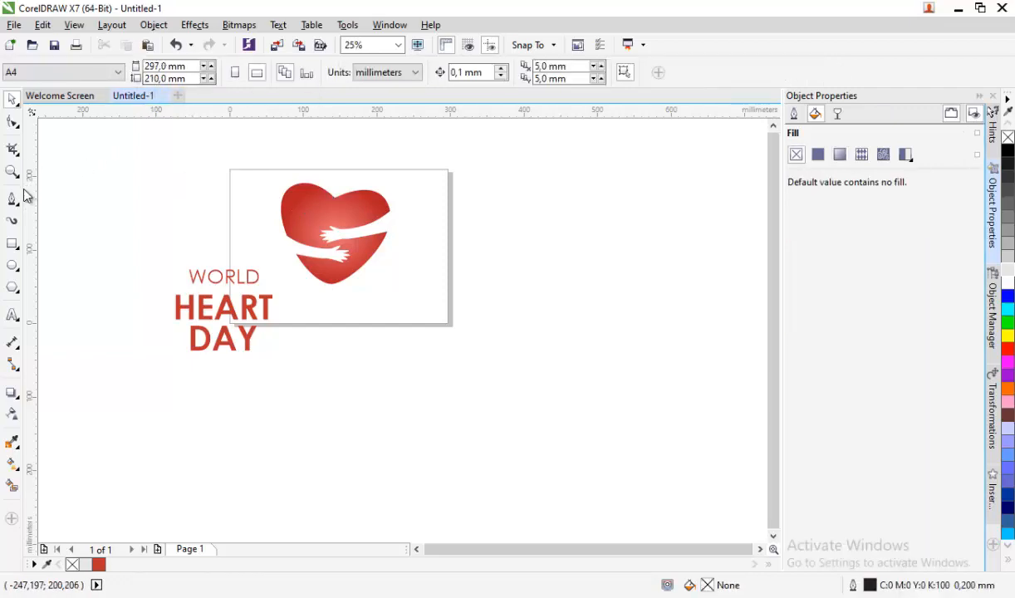
# Step: Switch the document units to pixels and draw a 1280 by 720 px rectangle below the page
pyautogui.click(389, 74)
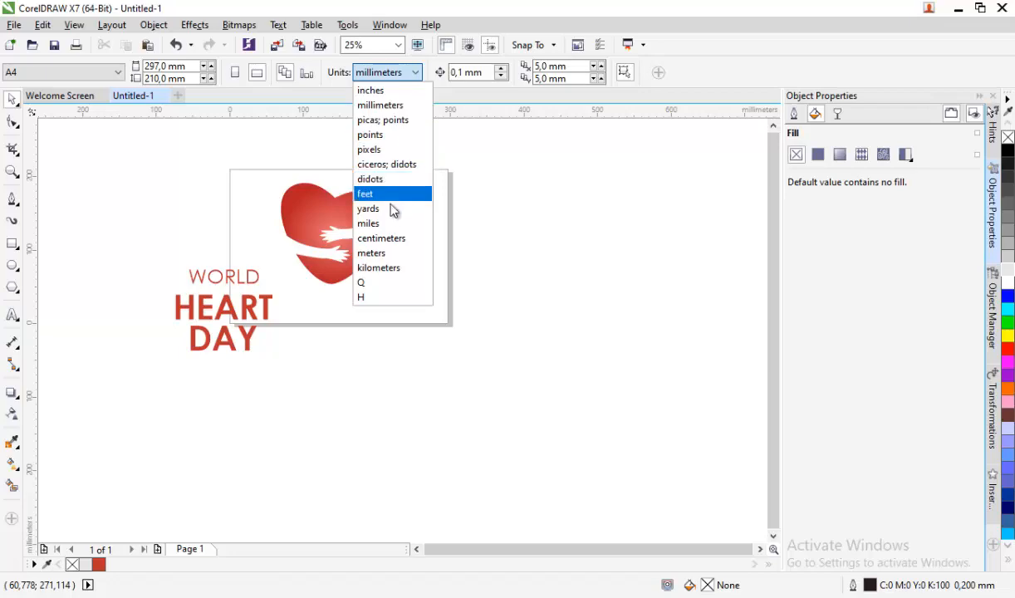
pyautogui.click(391, 150)
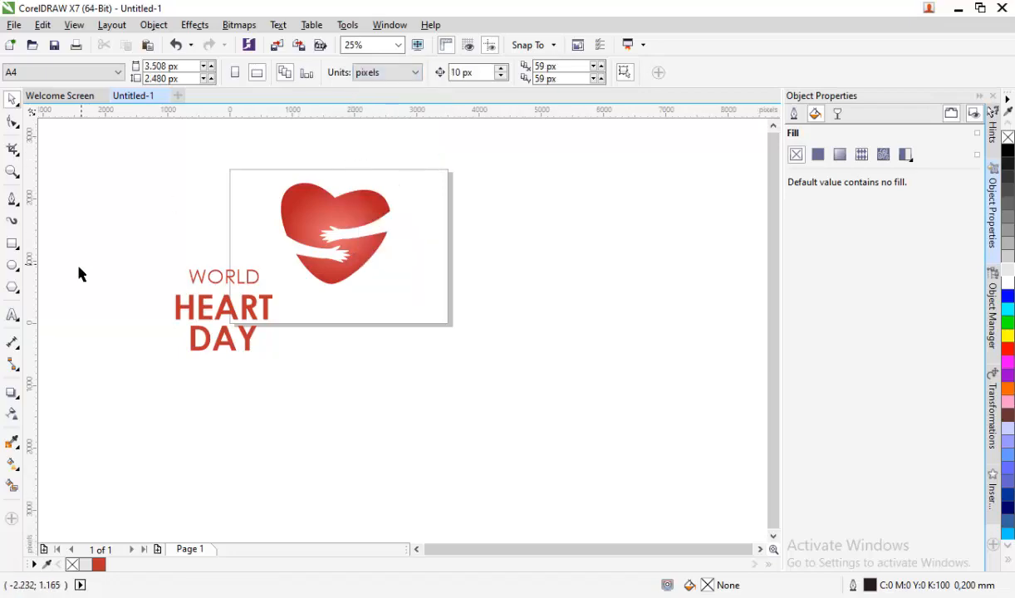
pyautogui.moveTo(331, 340); pyautogui.dragTo(420, 388)
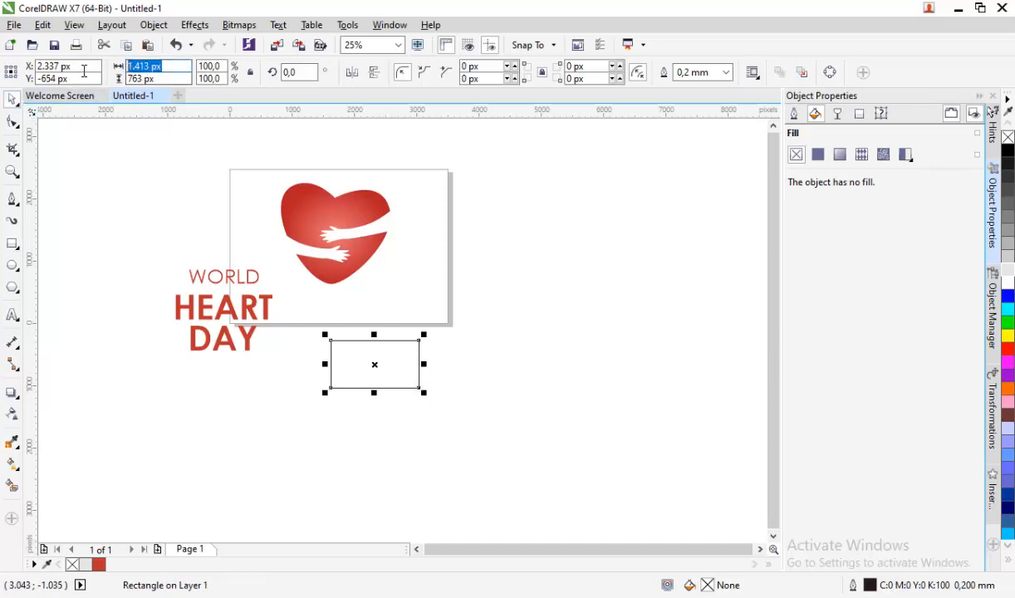
pyautogui.write('1280')
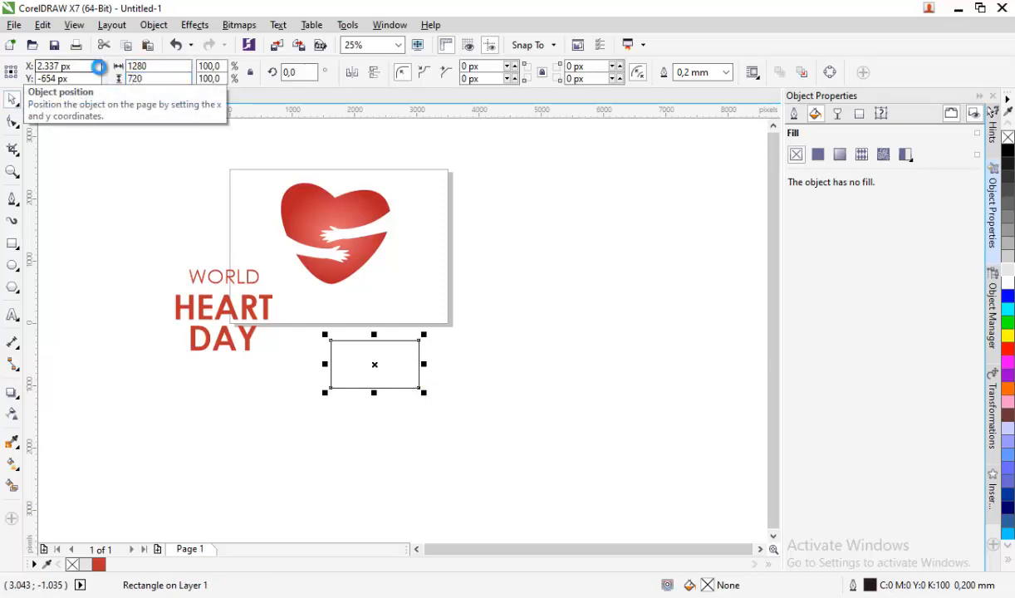
pyautogui.click(328, 334)
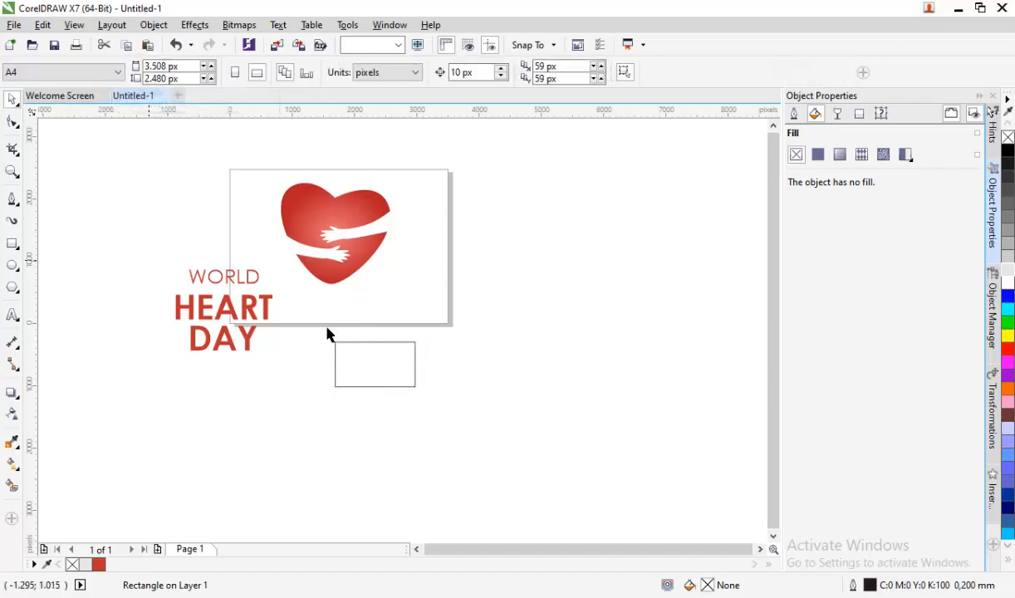
# Step: Apply an elliptical fountain fill to the rectangle below the page
pyautogui.scroll(2, 332, 341)
pyautogui.scroll(-2, 353, 349)
pyautogui.scroll(2, 370, 348)
pyautogui.click(394, 411)
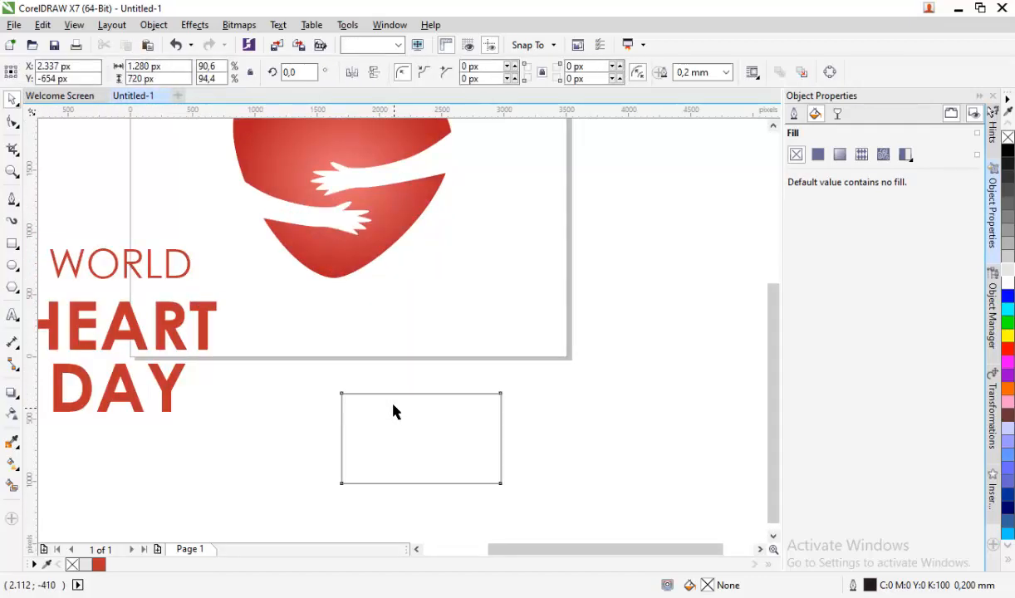
pyautogui.click(395, 412)
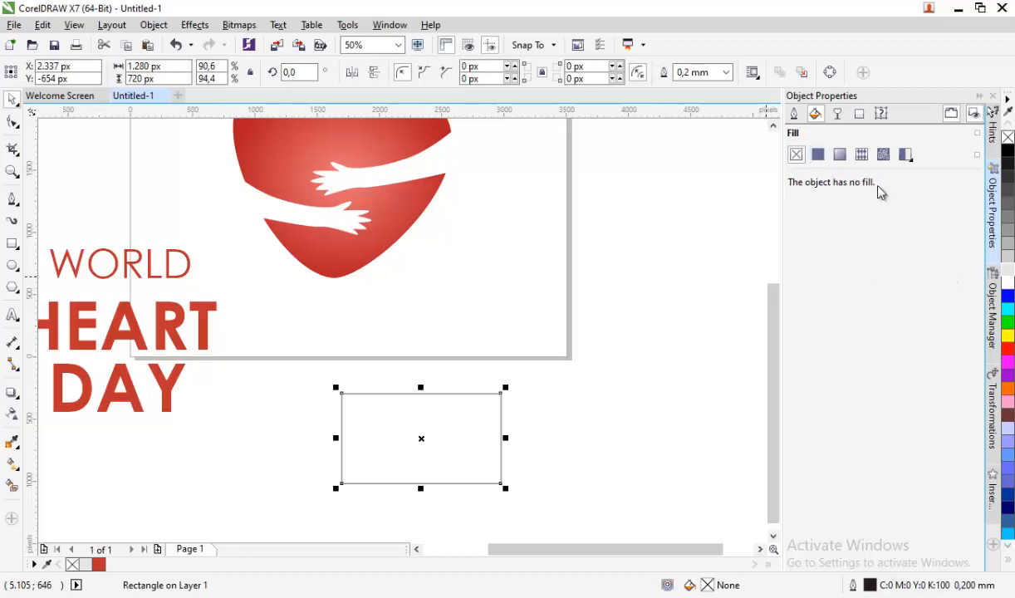
pyautogui.click(841, 158)
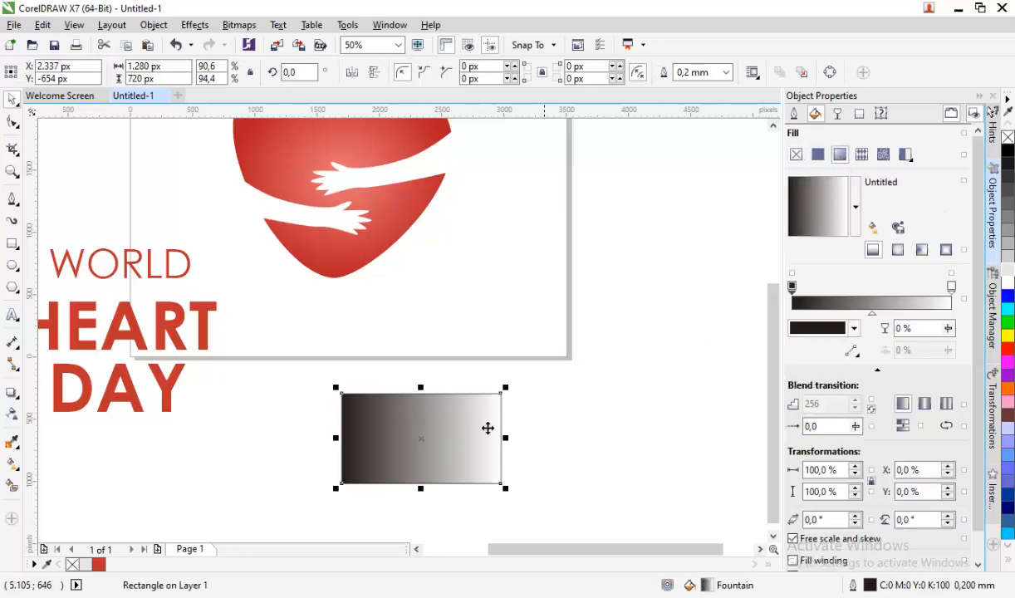
pyautogui.click(898, 251)
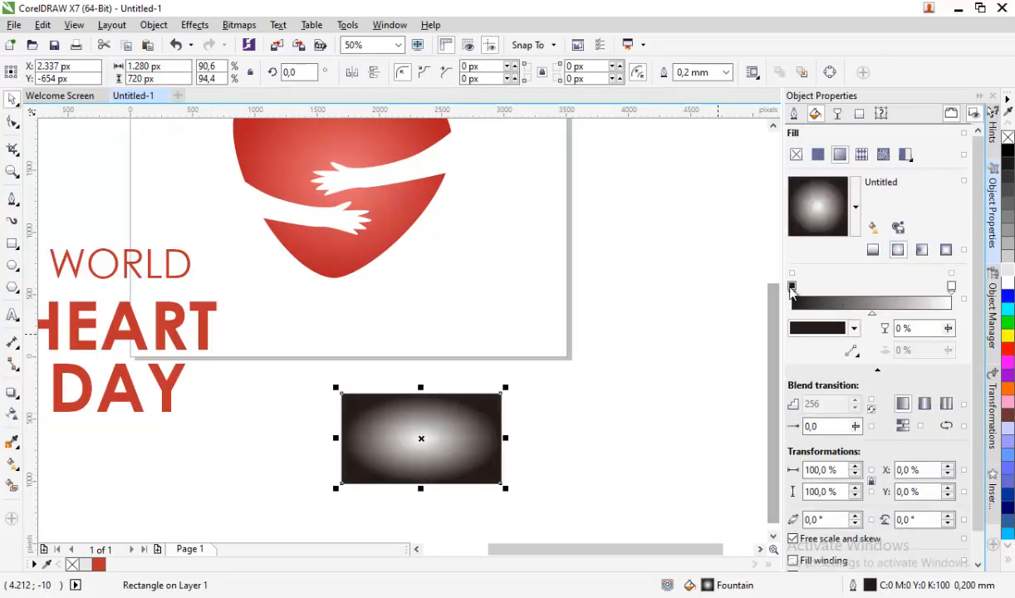
# Step: Set the outer color of the rectangle's gradient to light gray, RGB 240, 240, 240 (#F0F0F0)
pyautogui.click(814, 329)
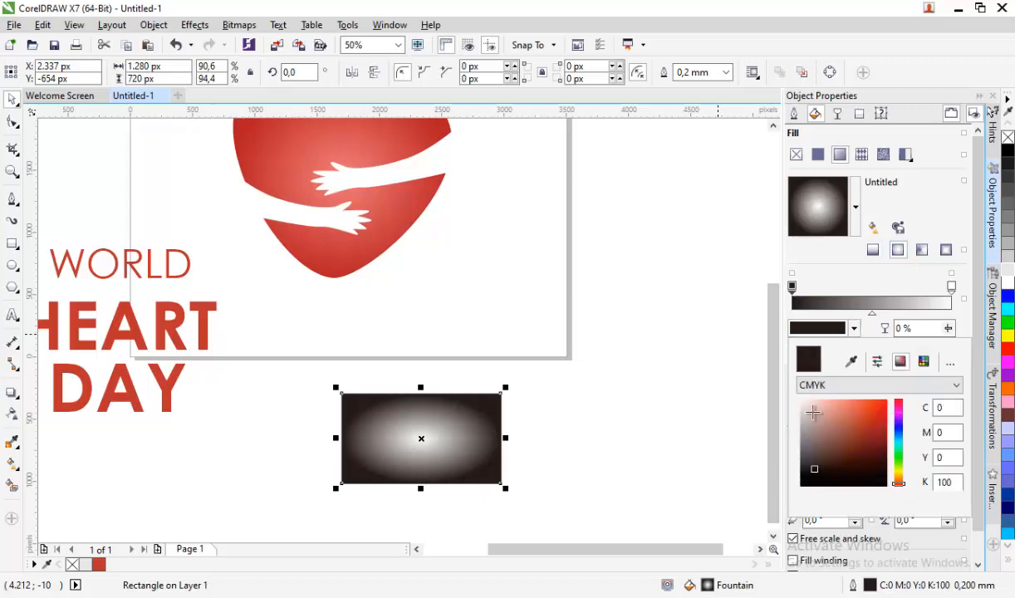
pyautogui.moveTo(813, 413); pyautogui.dragTo(787, 408)
pyautogui.click(826, 388)
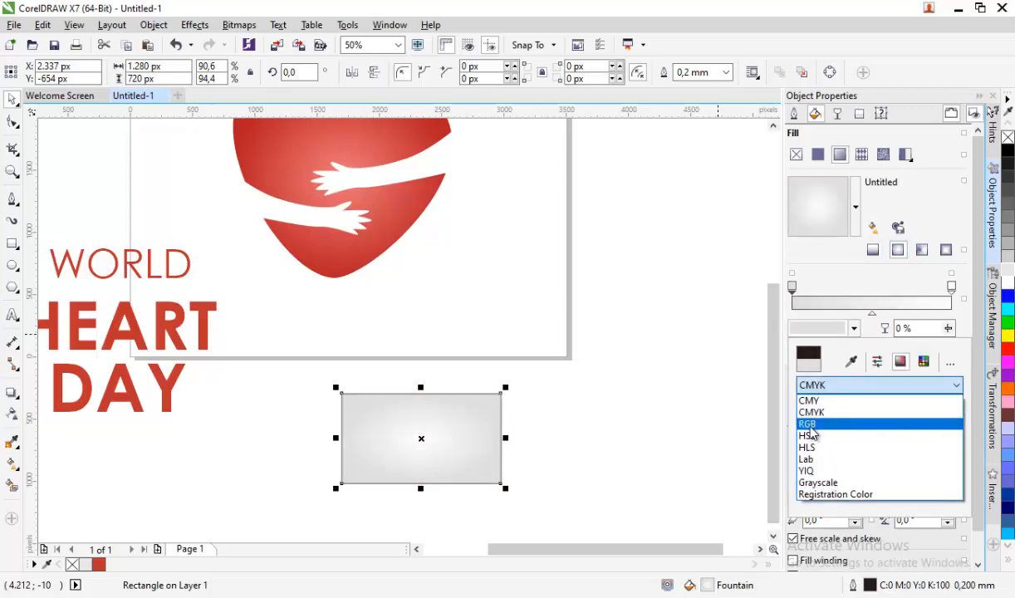
pyautogui.click(808, 425)
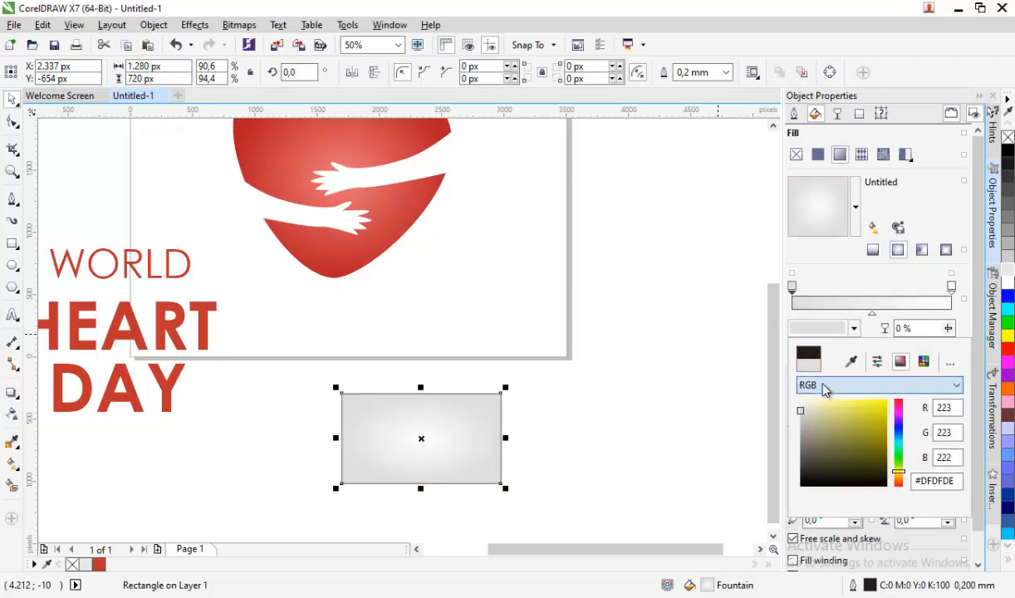
pyautogui.click(854, 330)
pyautogui.click(854, 330)
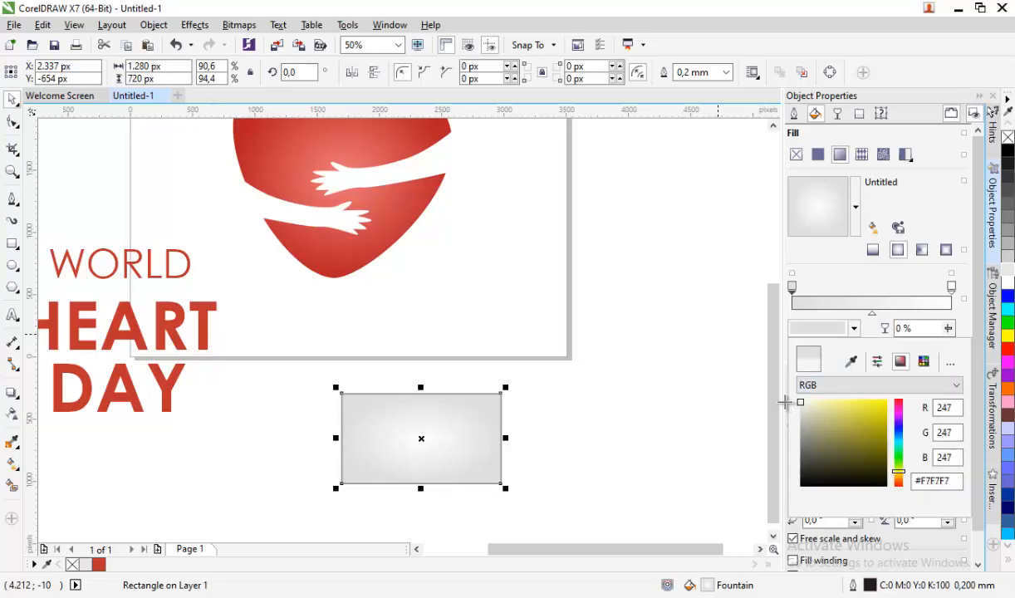
pyautogui.click(782, 405)
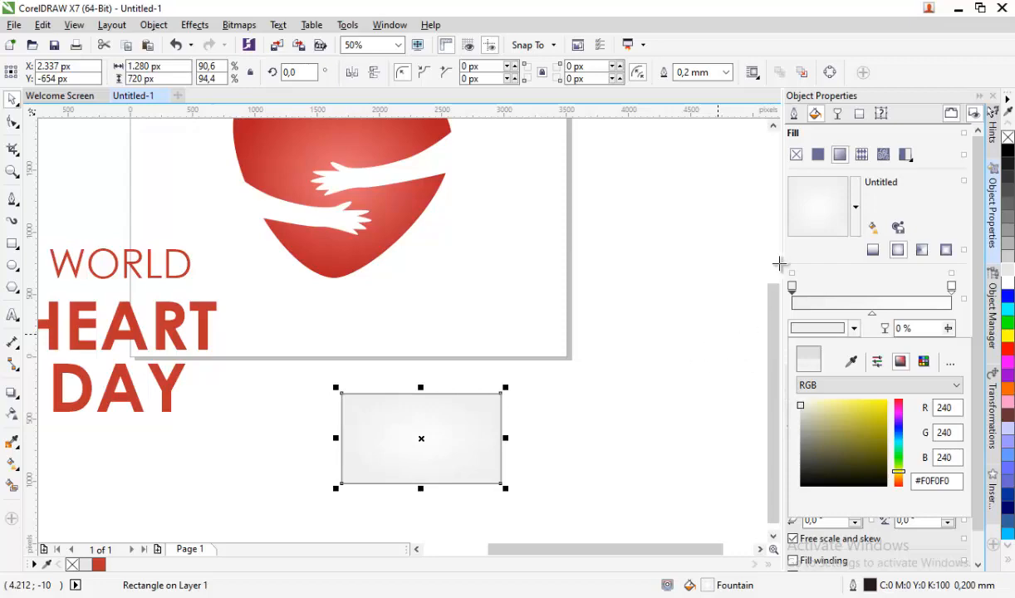
# Step: Remove the outline from the gradient rectangle below the page
pyautogui.click(730, 73)
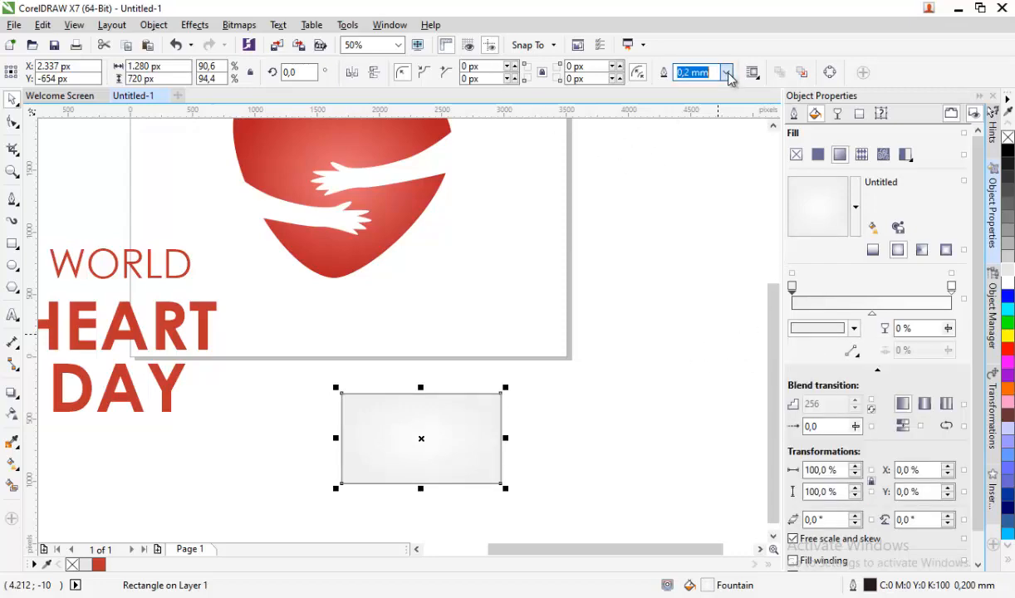
pyautogui.click(727, 74)
pyautogui.click(702, 86)
pyautogui.scroll(-2, 357, 205)
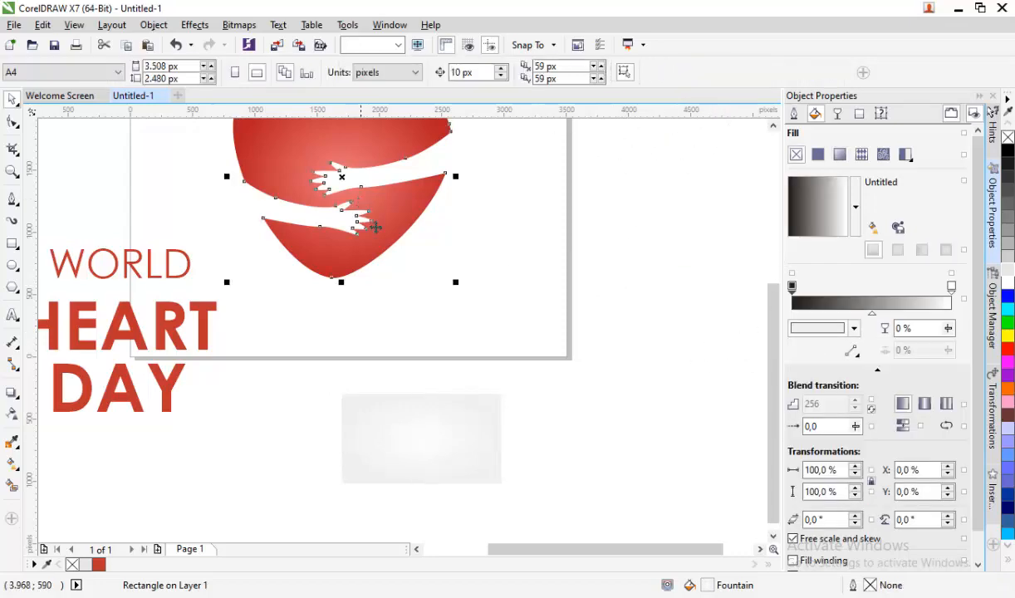
# Step: Scale the heart to 35% (about 614 by 568 px) and place it at the left edge of the gradient rectangle
pyautogui.click(358, 207)
pyautogui.moveTo(284, 131); pyautogui.dragTo(308, 364)
pyautogui.scroll(2, 363, 254)
pyautogui.scroll(2, 364, 392)
pyautogui.scroll(-2, 364, 392)
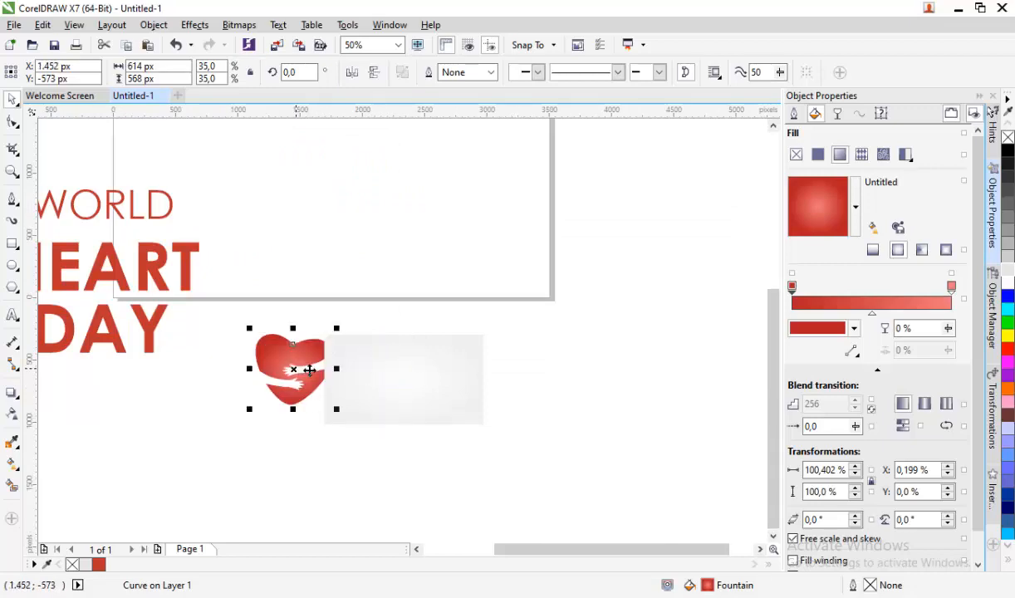
pyautogui.scroll(2, 307, 364)
# Step: Reorder the heart so that it lies in front of the gradient rectangle
pyautogui.click(153, 25)
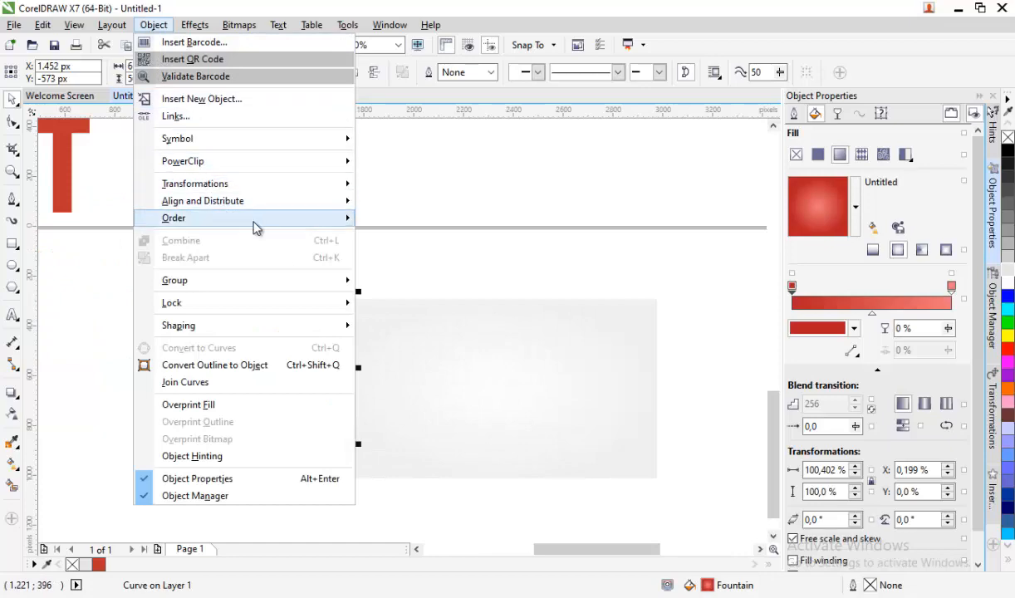
pyautogui.moveTo(257, 221)
pyautogui.click(409, 333)
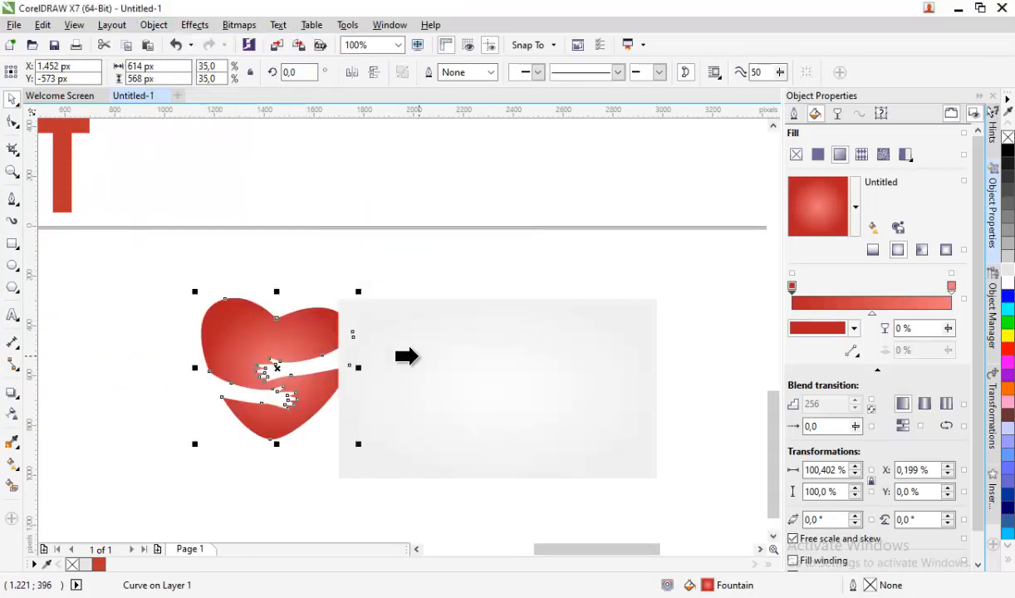
pyautogui.click(411, 353)
# Step: Shrink the heart further and move it inside the left half of the gradient rectangle
pyautogui.click(295, 256)
pyautogui.click(247, 330)
pyautogui.moveTo(195, 291); pyautogui.dragTo(236, 331)
pyautogui.moveTo(292, 367); pyautogui.dragTo(387, 367)
pyautogui.click(299, 346)
# Step: Align the centers of the heart and the gradient rectangle horizontally
pyautogui.moveTo(299, 283); pyautogui.dragTo(663, 495)
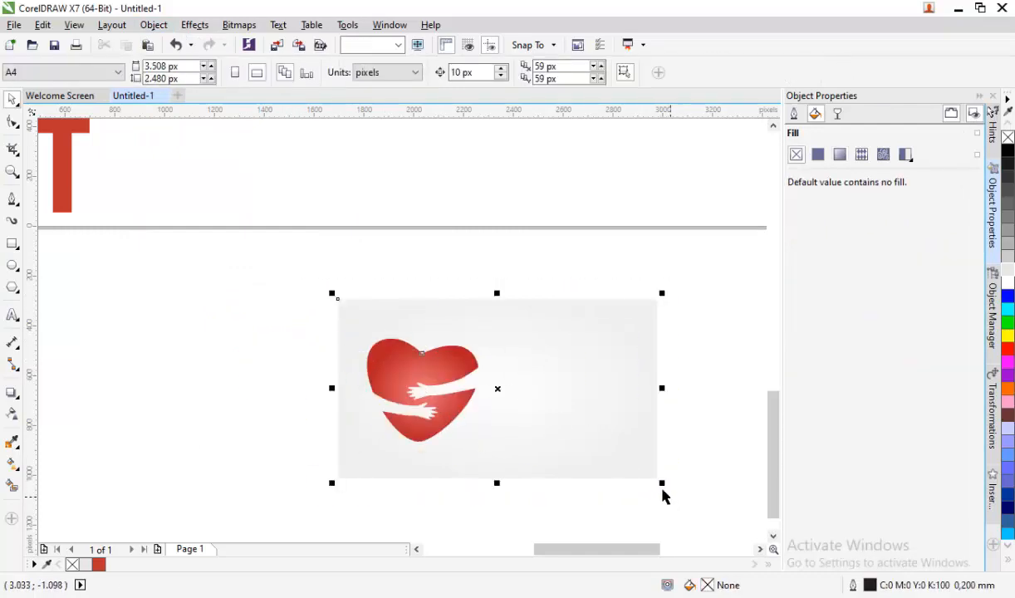
pyautogui.click(155, 25)
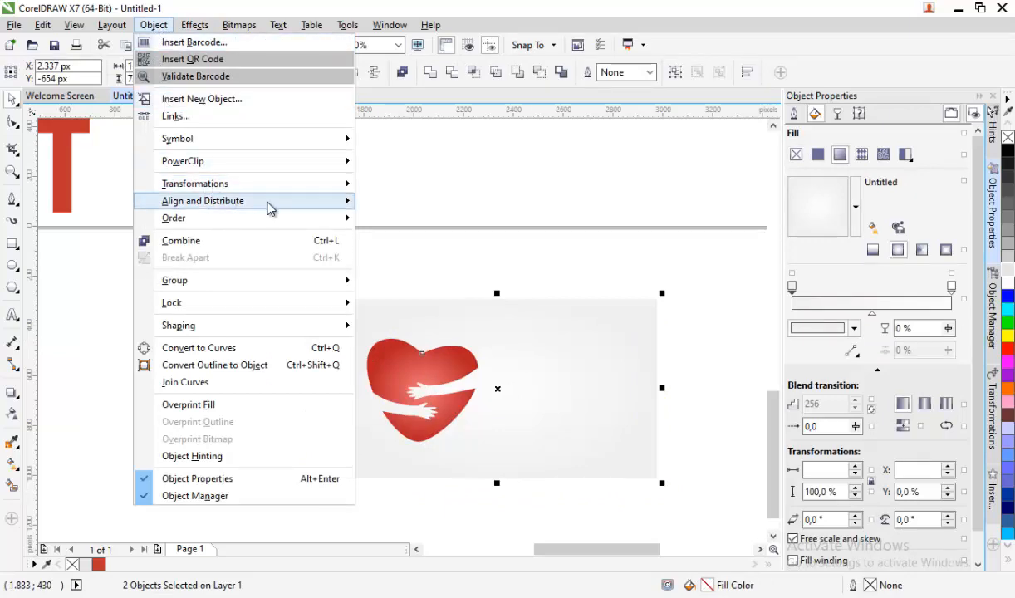
pyautogui.moveTo(264, 204)
pyautogui.click(385, 270)
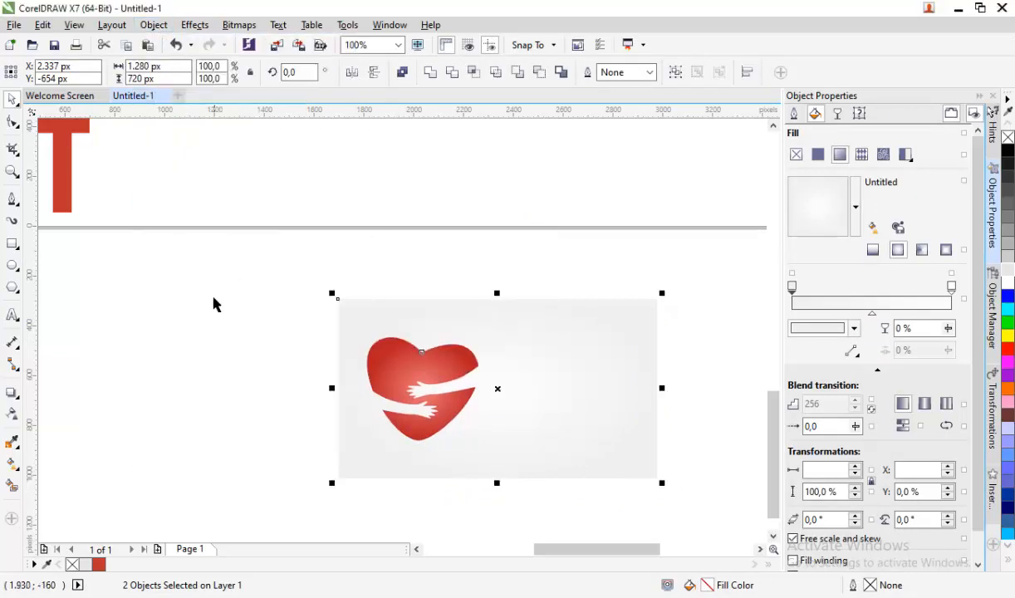
pyautogui.click(212, 299)
# Step: Group the WORLD and HEART DAY texts
pyautogui.scroll(-2, 212, 299)
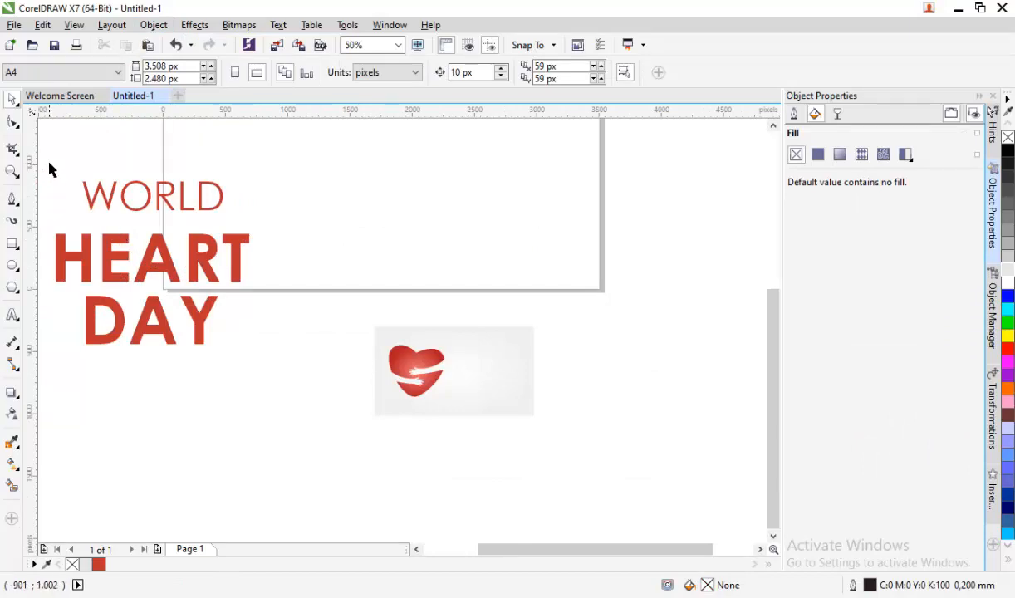
pyautogui.moveTo(49, 169); pyautogui.dragTo(253, 357)
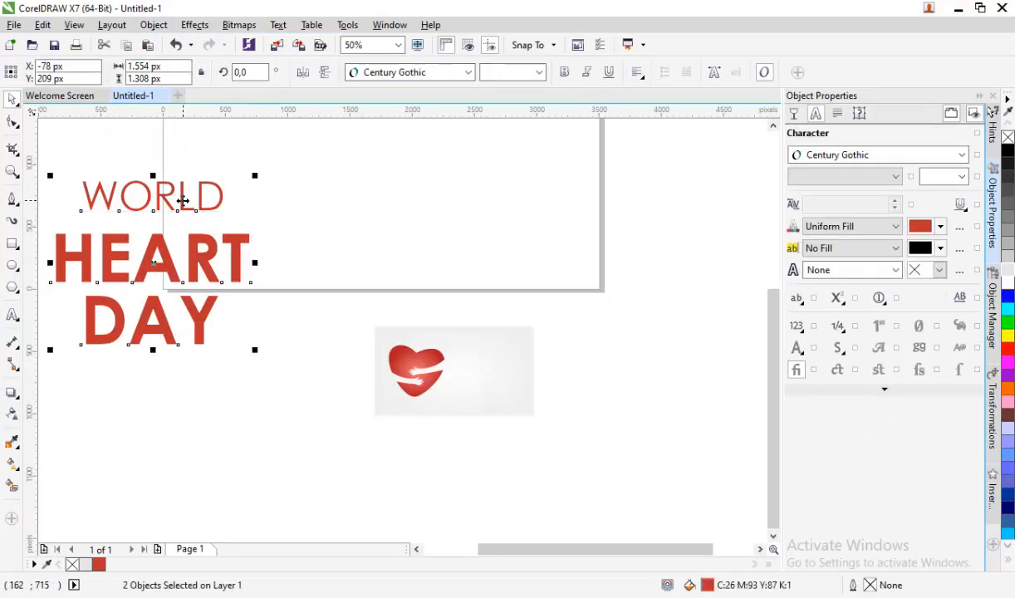
pyautogui.rightClick(183, 201)
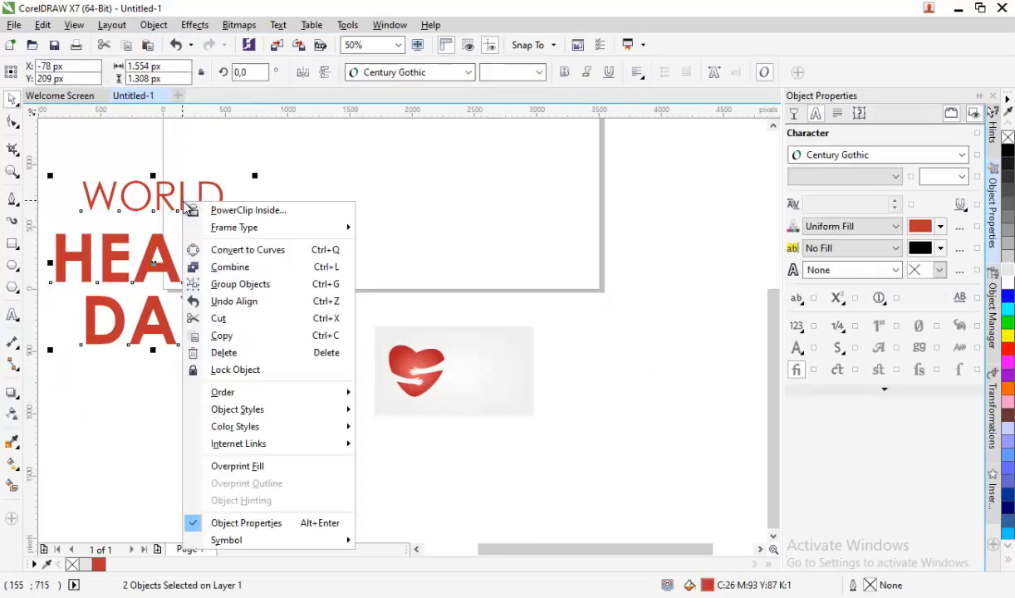
pyautogui.click(224, 284)
# Step: Shrink the text group to about 435 by 316 px and place it to the right of the gradient rectangle
pyautogui.moveTo(149, 199); pyautogui.dragTo(588, 250)
pyautogui.moveTo(488, 226); pyautogui.dragTo(508, 357)
pyautogui.scroll(2, 622, 380)
pyautogui.moveTo(480, 286); pyautogui.dragTo(516, 320)
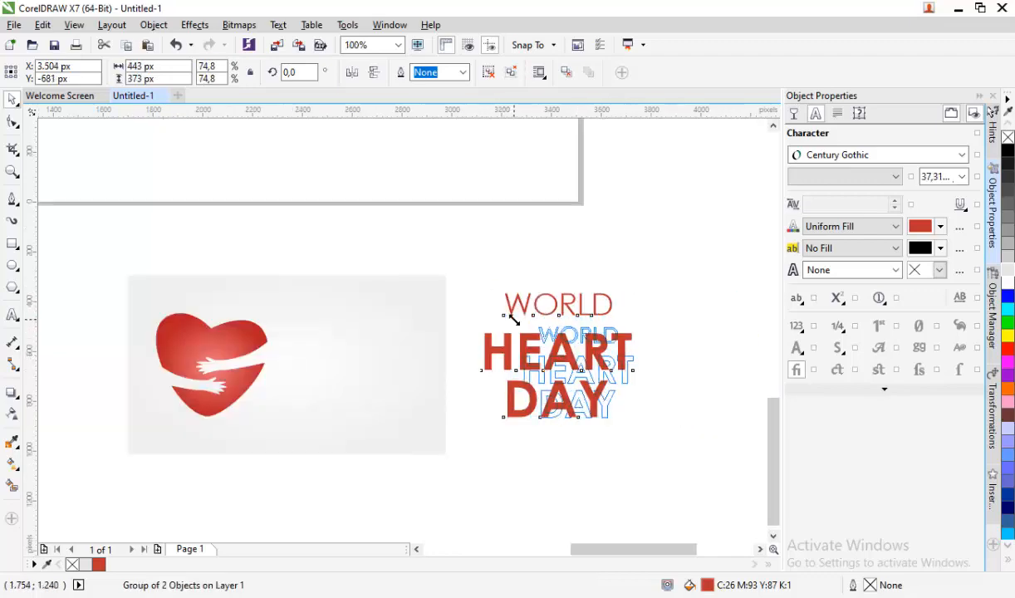
pyautogui.moveTo(568, 417); pyautogui.dragTo(529, 397)
pyautogui.press('Escape')
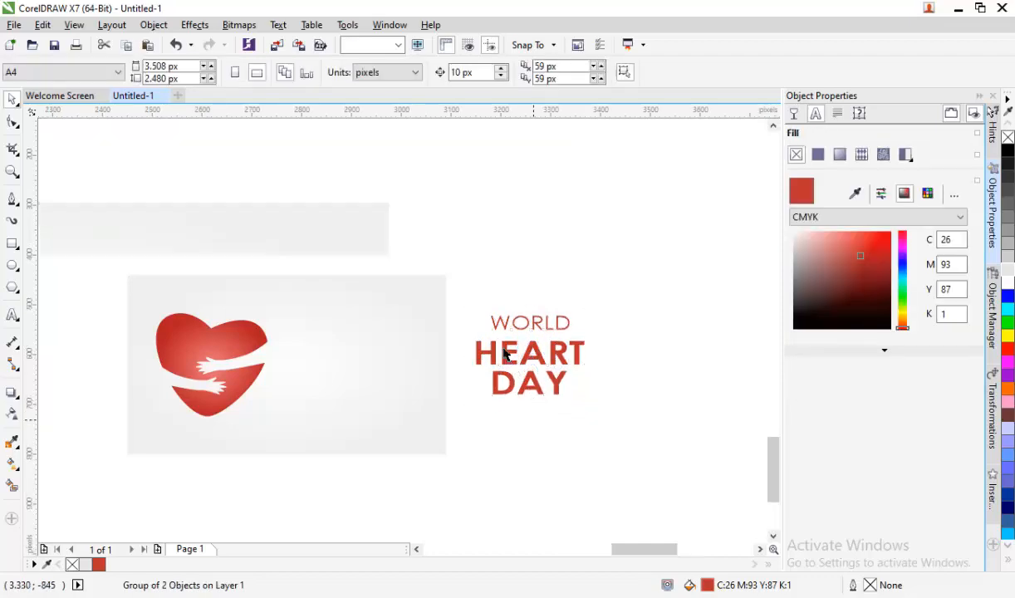
pyautogui.scroll(2, 513, 356)
pyautogui.scroll(-2, 519, 355)
# Step: Bring the text group in front of the gradient rectangle and move it onto the right half, beside the heart
pyautogui.click(512, 356)
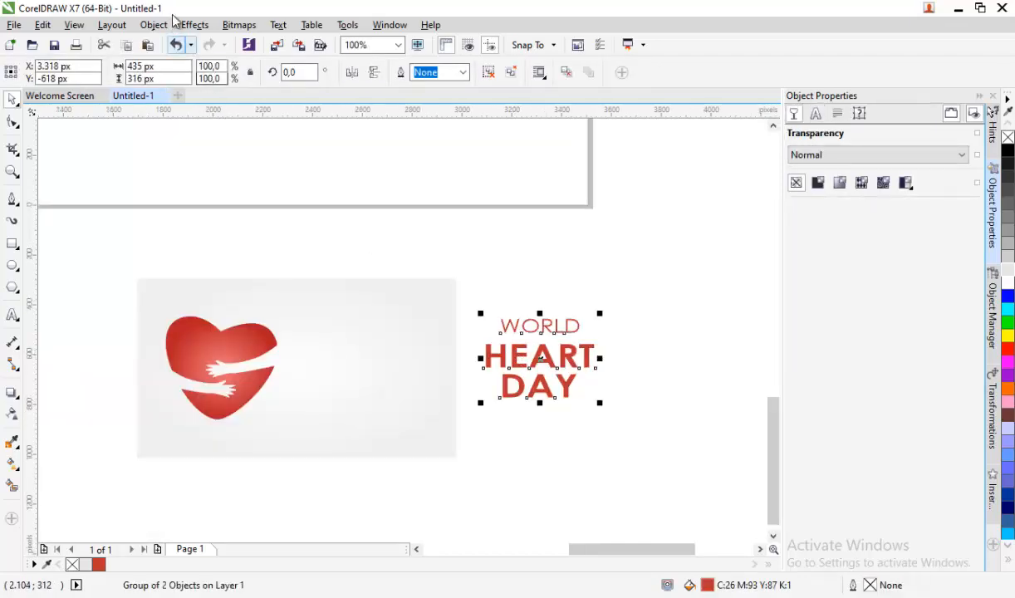
pyautogui.click(153, 25)
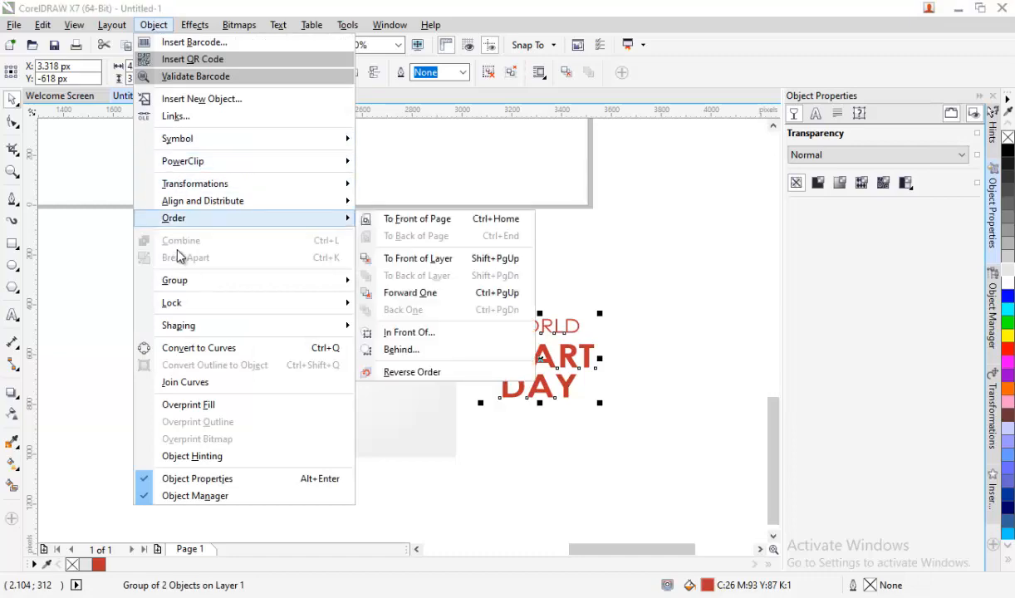
pyautogui.click(397, 332)
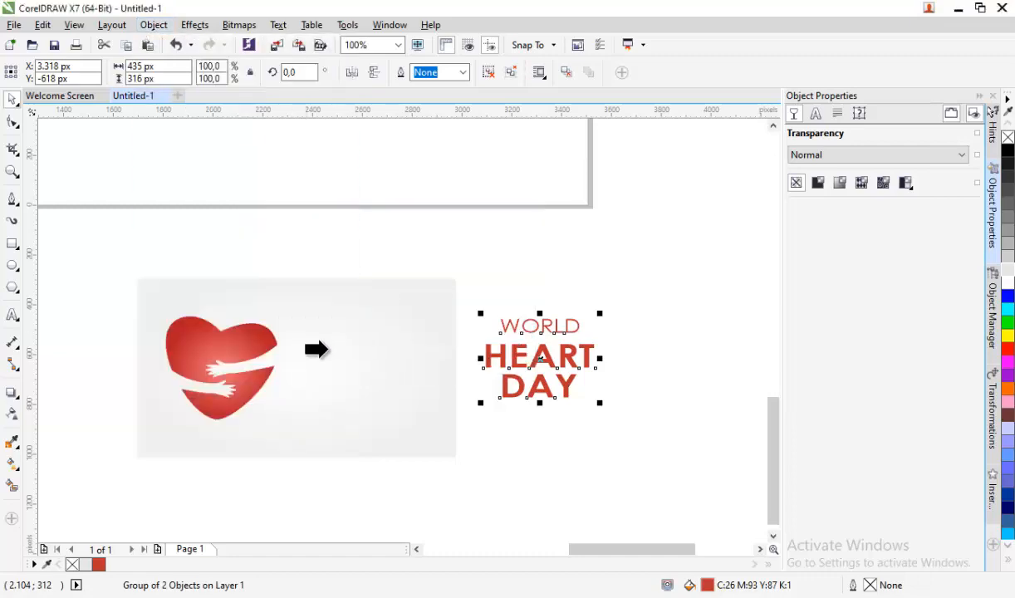
pyautogui.moveTo(517, 357); pyautogui.dragTo(338, 365)
pyautogui.click(407, 237)
# Step: Stretch the text group to about 344 px high and align its center horizontally with the gradient rectangle
pyautogui.click(362, 355)
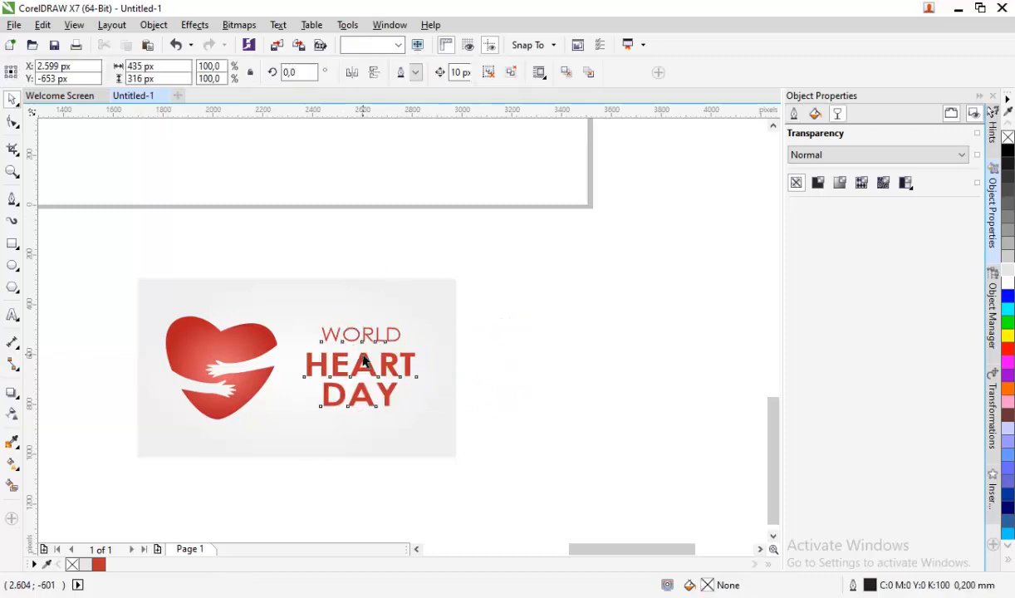
pyautogui.moveTo(363, 315); pyautogui.dragTo(365, 317)
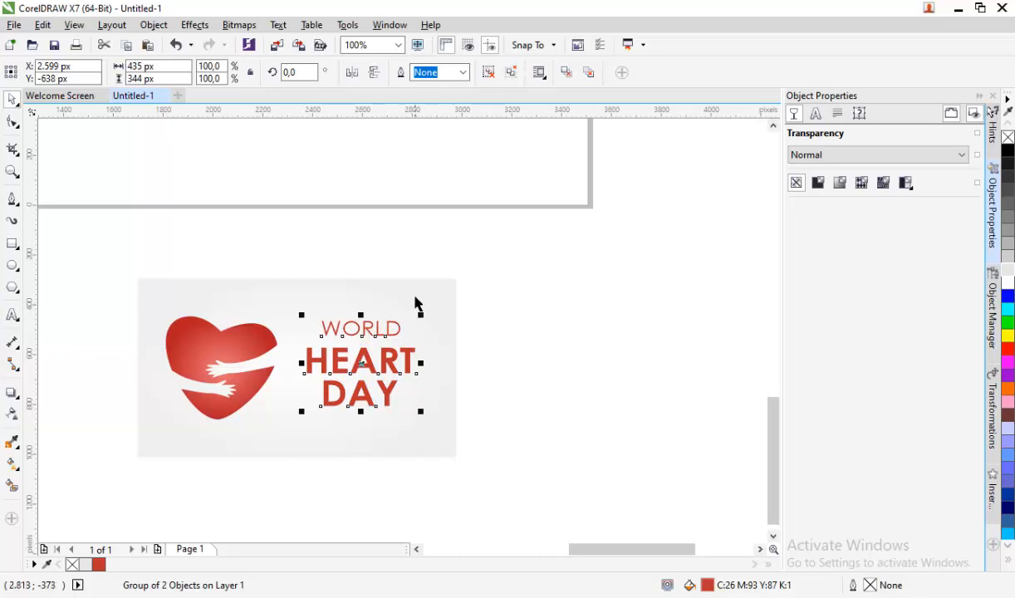
pyautogui.keyDown('shift'); pyautogui.click(417, 304); pyautogui.keyUp('shift')
pyautogui.click(151, 24)
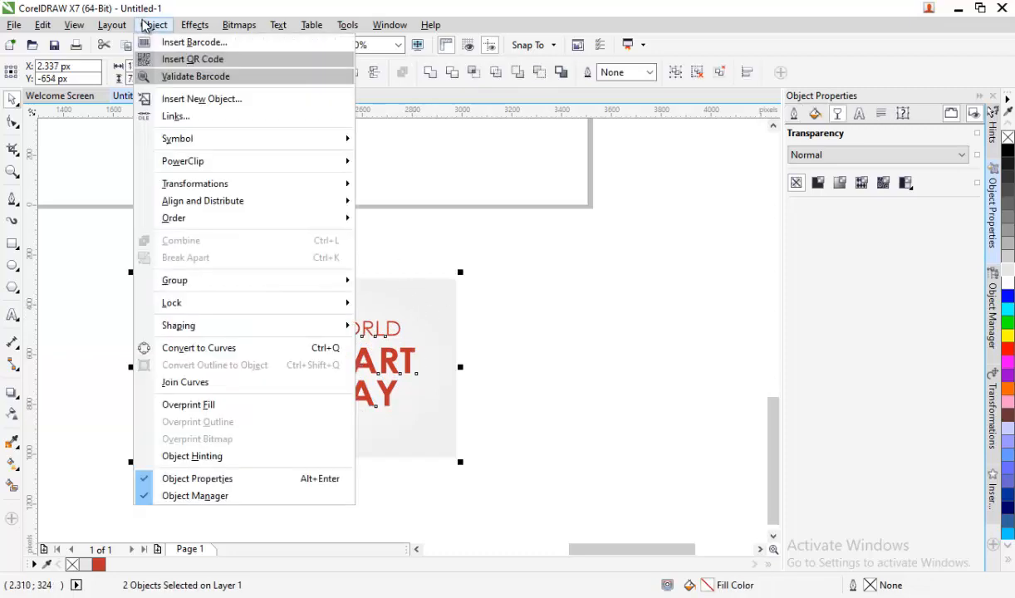
pyautogui.moveTo(341, 209)
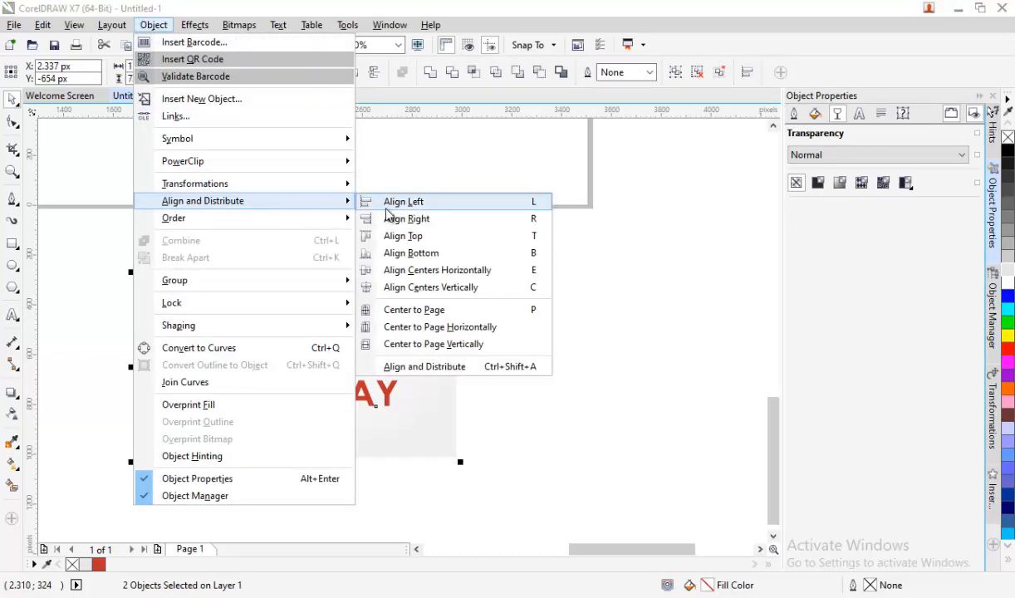
pyautogui.click(388, 272)
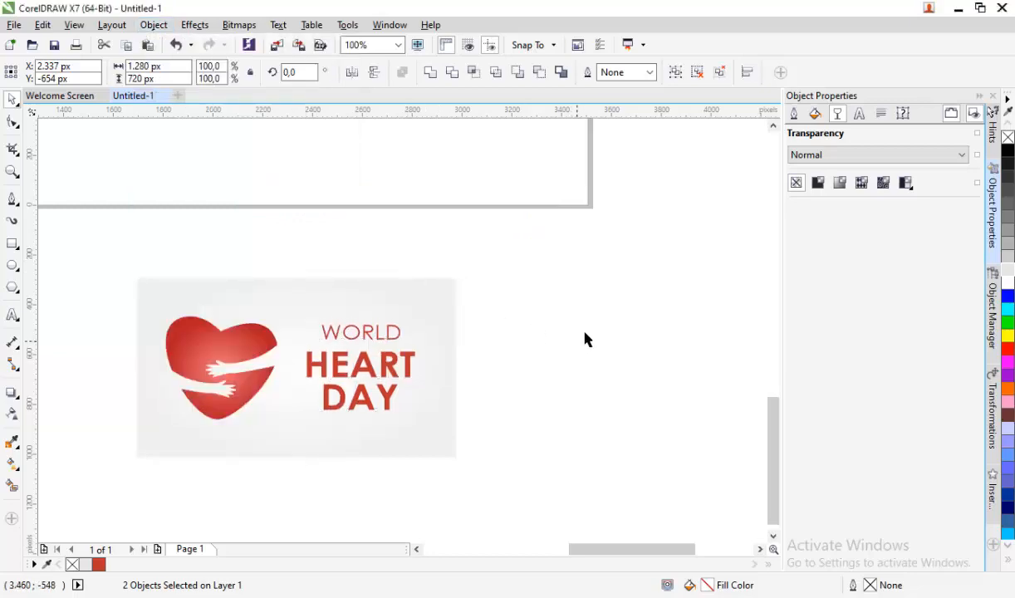
pyautogui.click(584, 334)
pyautogui.scroll(-1, 584, 333)
pyautogui.scroll(1, 491, 339)
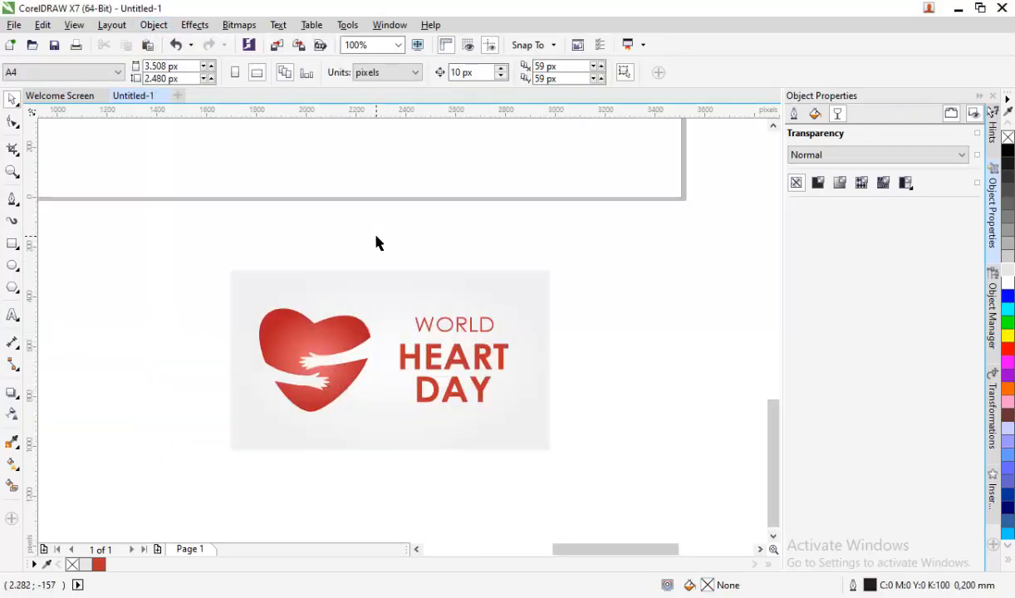
pyautogui.moveTo(177, 241); pyautogui.dragTo(591, 489)
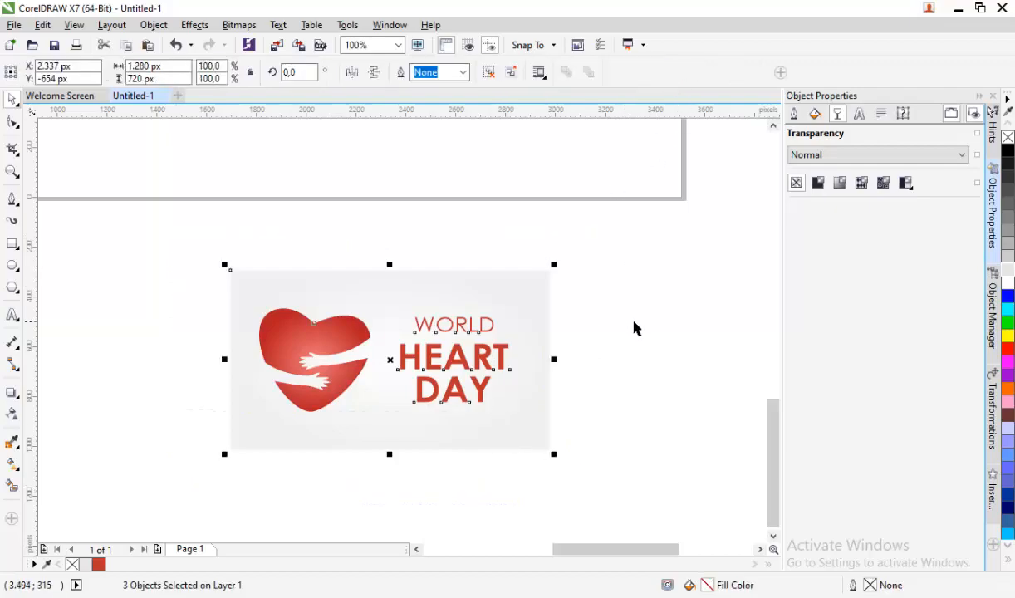
pyautogui.click(603, 303)
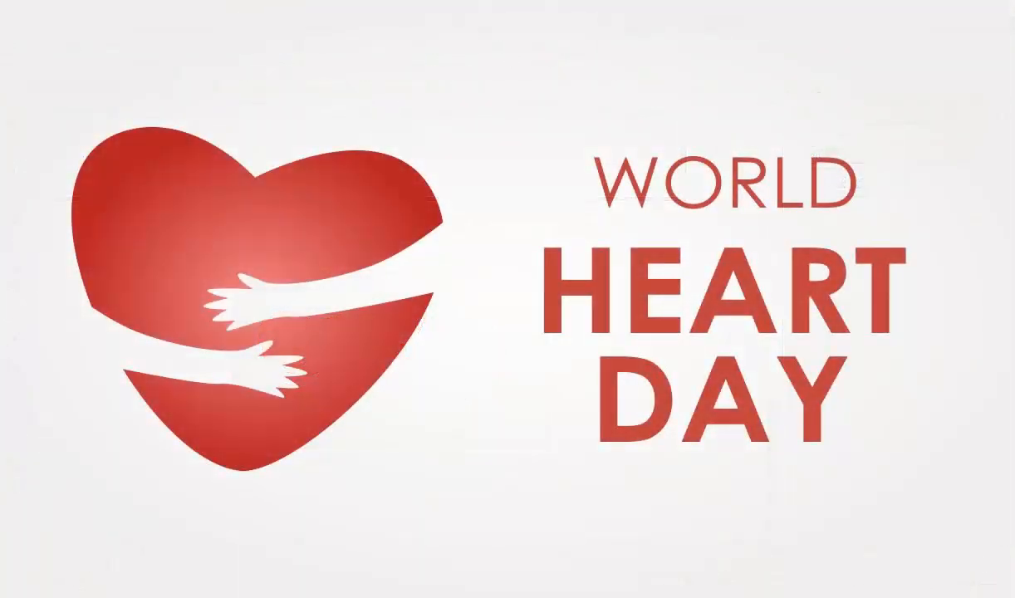